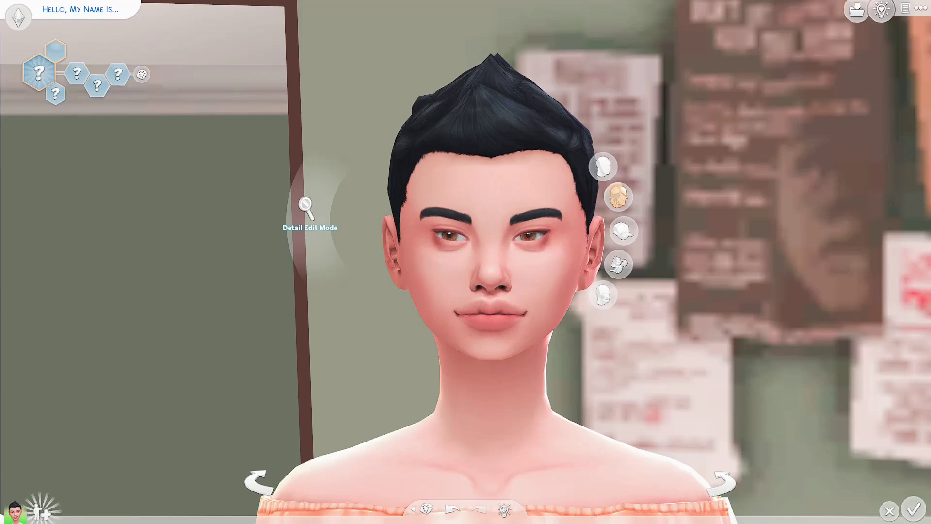
scroll(306, 209, "down", 2)
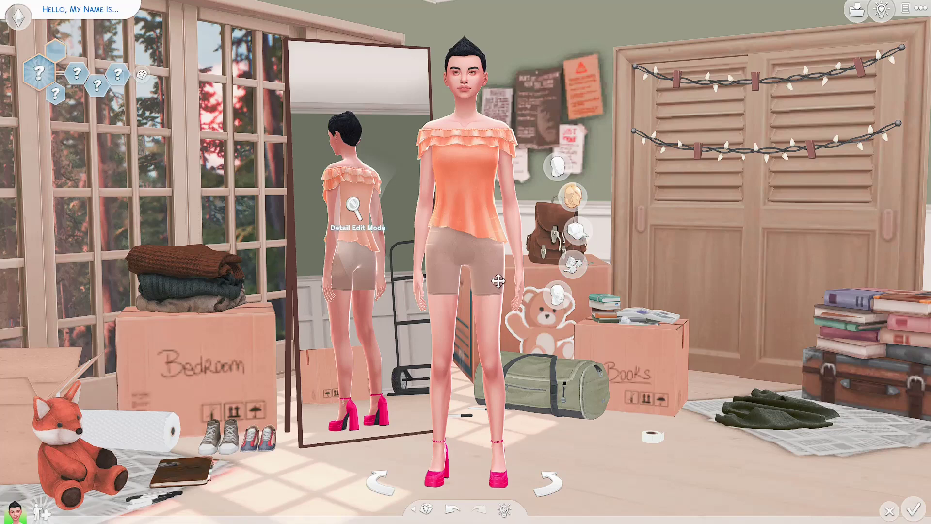
scroll(498, 281, "up", 2)
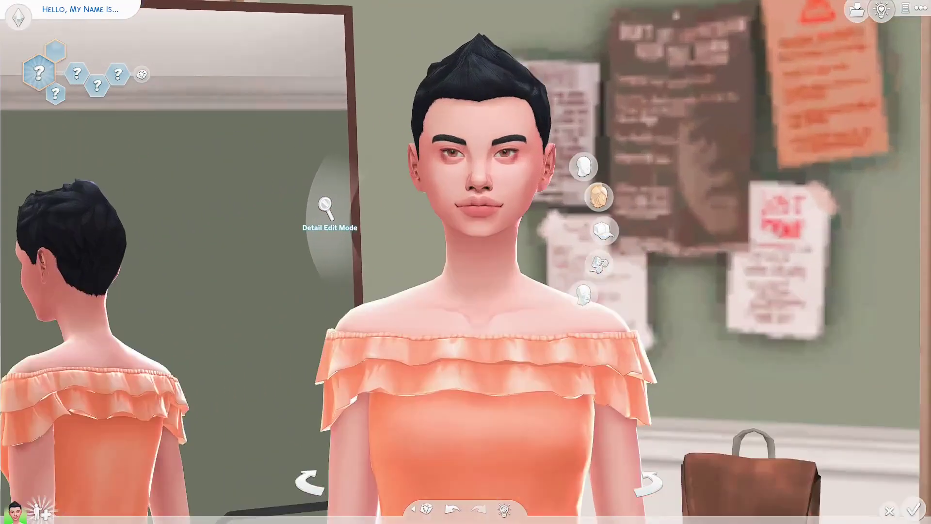
scroll(568, 224, "up", 2)
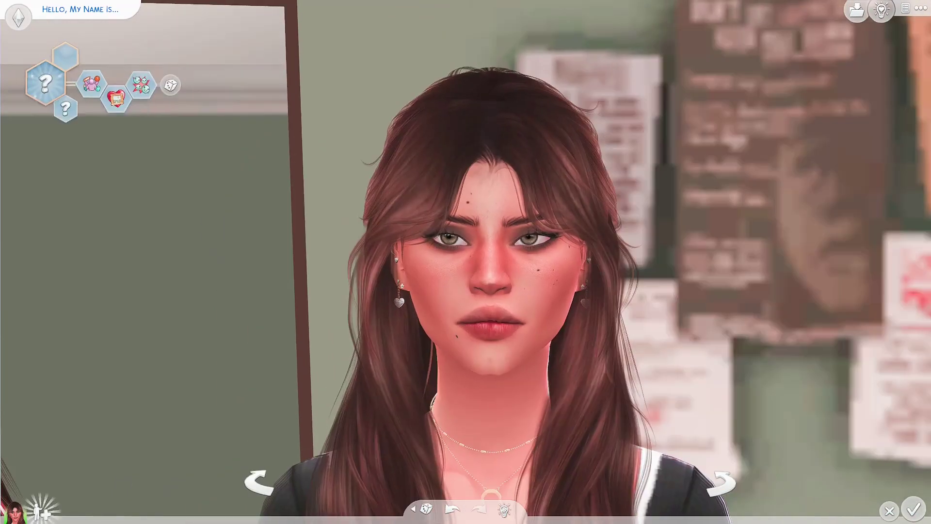
Step: Choose the Sim's aspiration and enter the Sim's first and last name
left_click(146, 210)
left_click(145, 194)
left_click(121, 9)
left_click(139, 8)
left_click(249, 10)
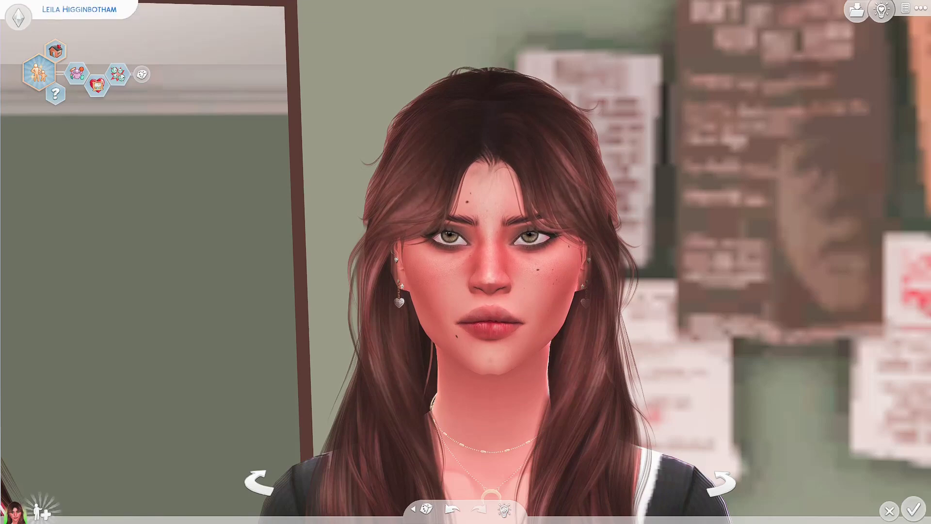
Step: Randomize the household's portrait until it is a close-up with both hands raised, and share the household to the Gallery
left_click(857, 11)
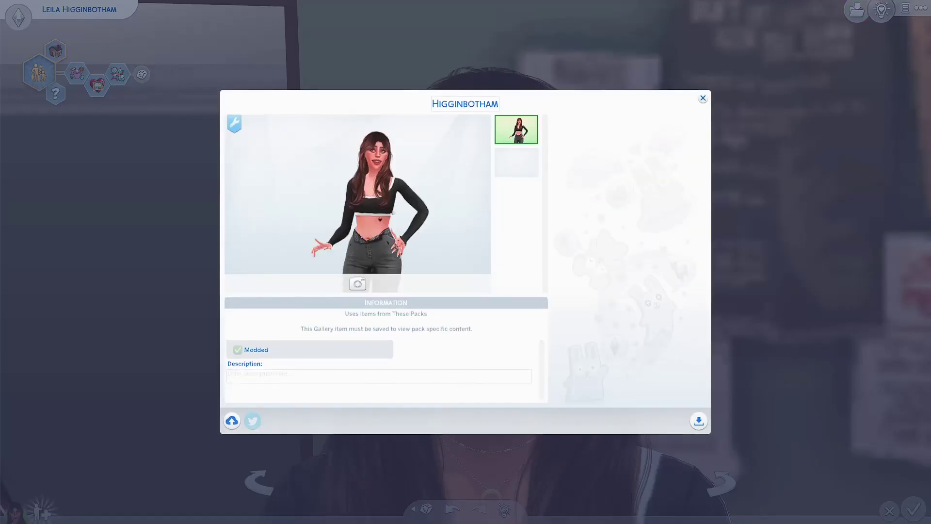
left_click(357, 284)
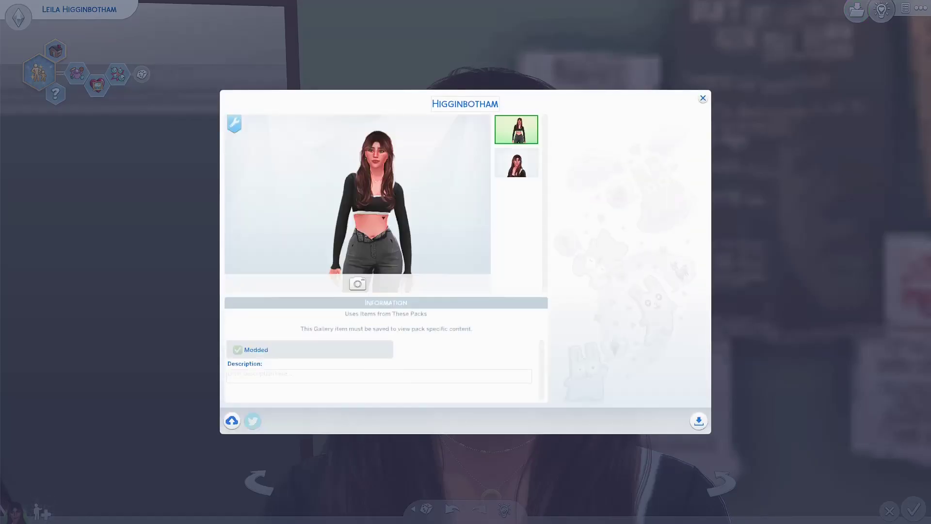
left_click(357, 284)
left_click(358, 284)
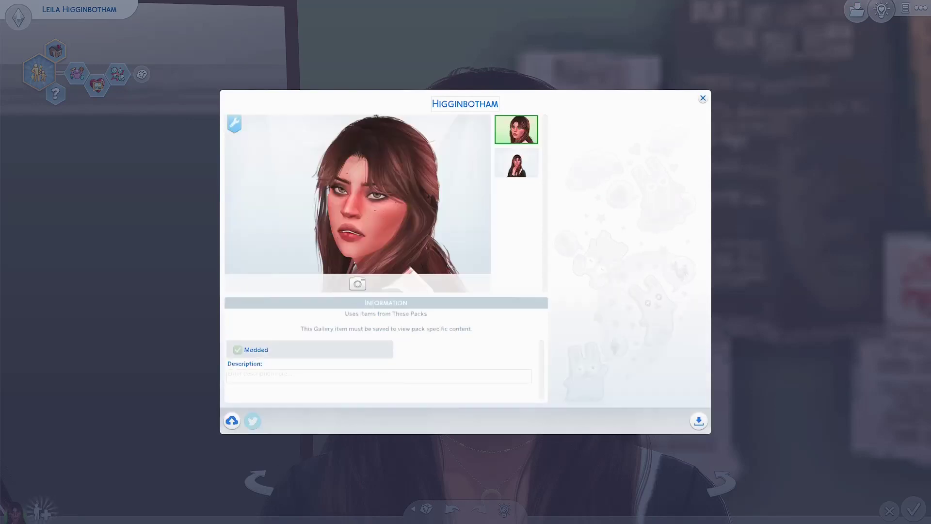
left_click(358, 284)
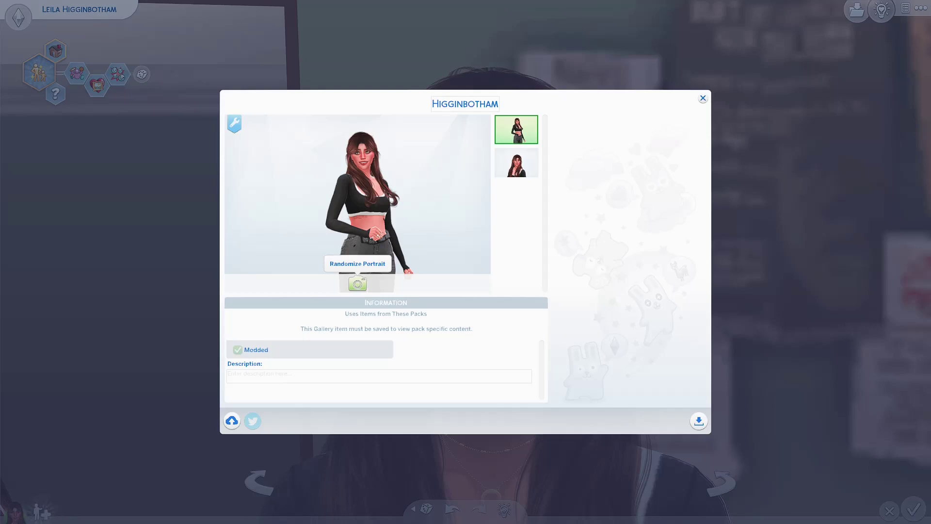
left_click(358, 283)
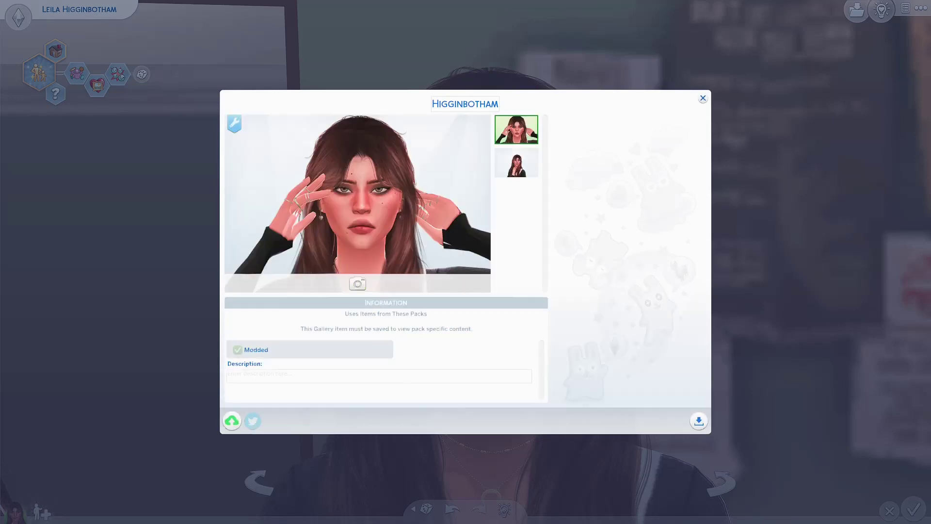
left_click(232, 420)
left_click(465, 288)
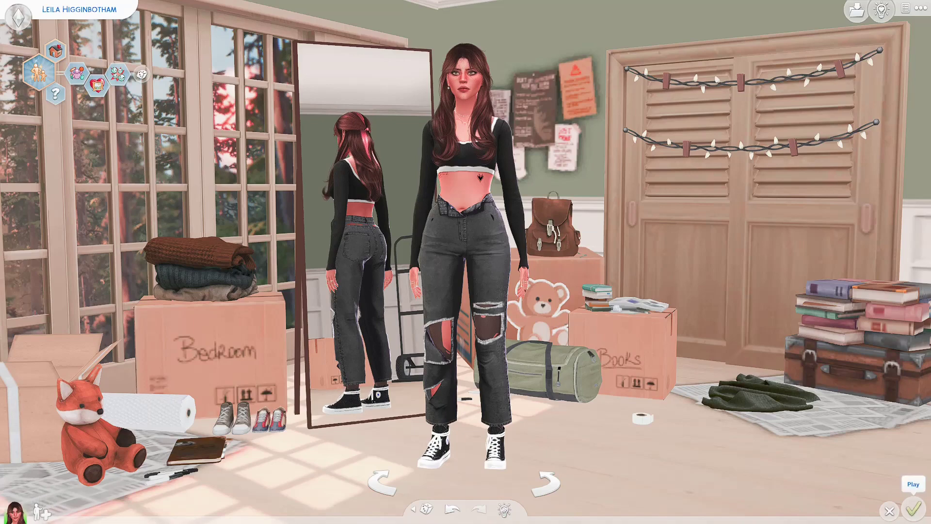
Step: Start playing with the finished household and view the Sim from behind on the neighborhood sidewalk
left_click(914, 509)
left_click(596, 381)
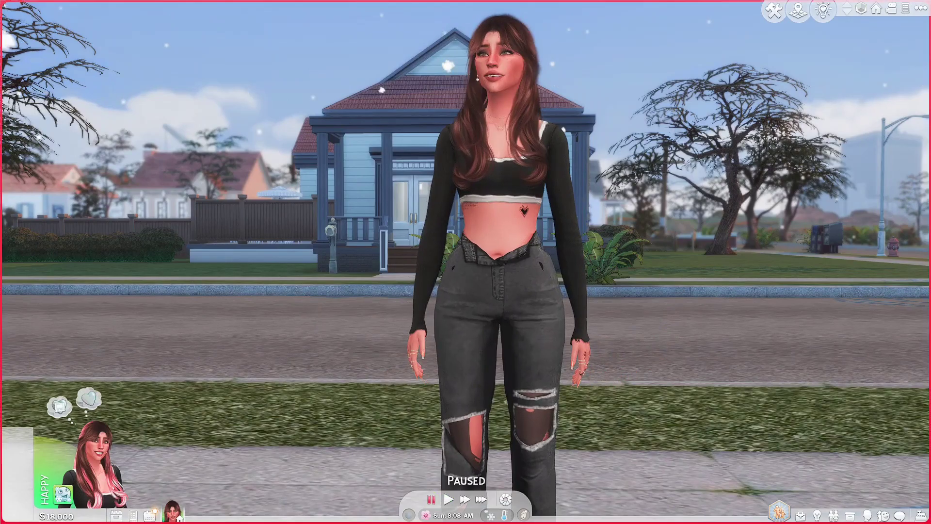
mouse_move(92, 472)
scroll(501, 333, "down", 6)
middle_click_drag(502, 333, 498, 334)
scroll(499, 334, "up", 4)
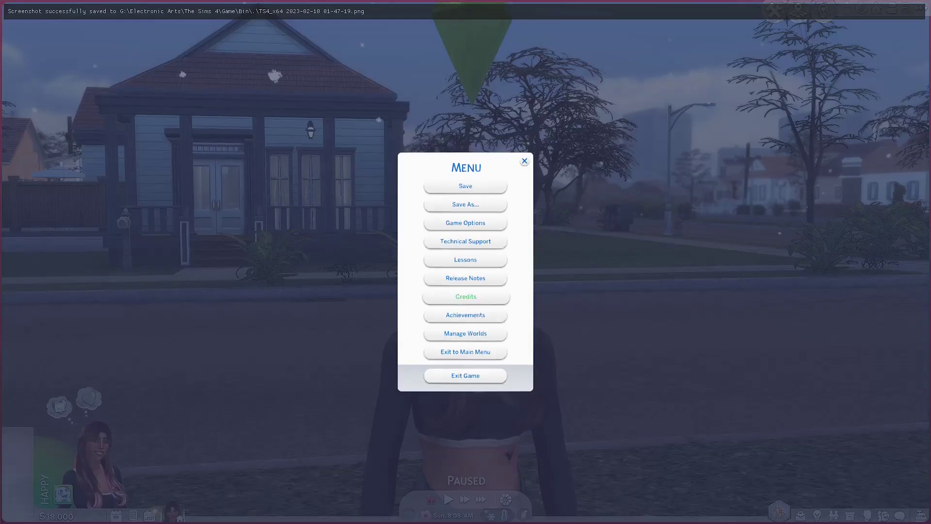
Step: Exit the session to the main menu and open the saved games for loading
left_click(465, 352)
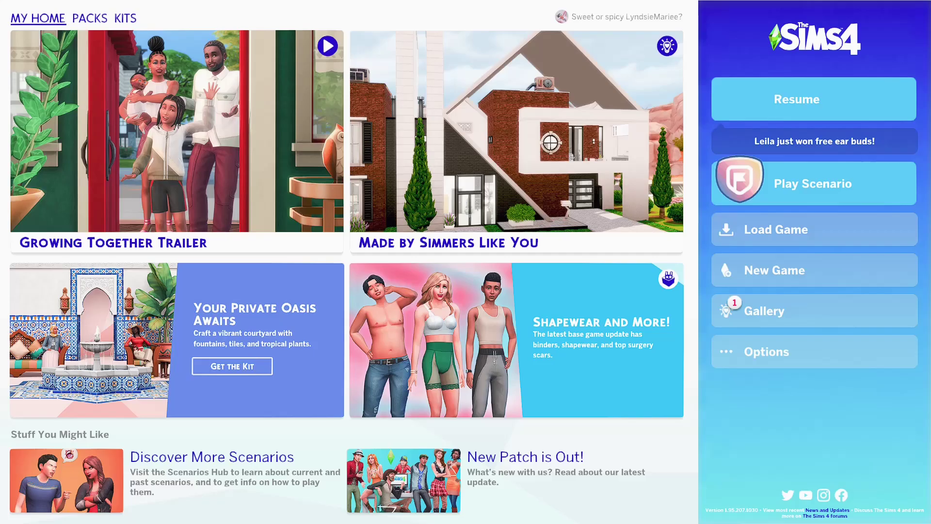
left_click(776, 229)
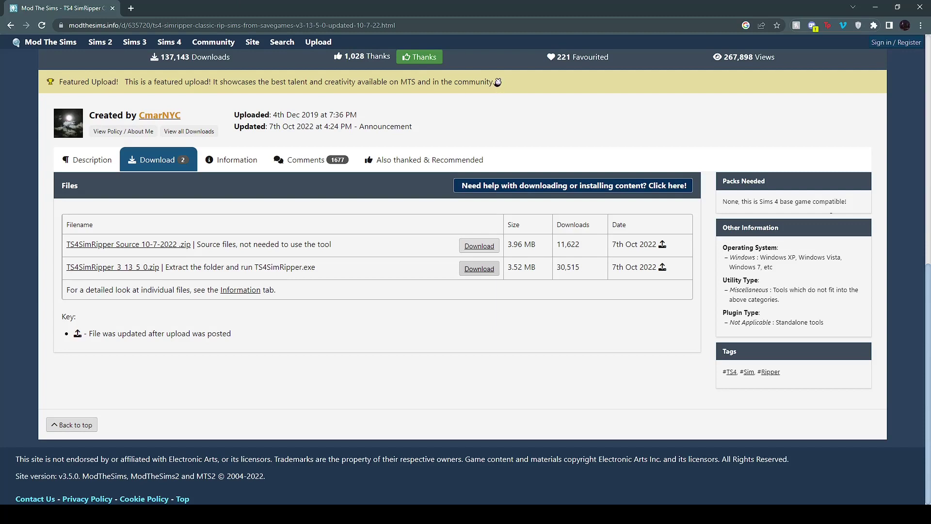
scroll(479, 269, "up", 9)
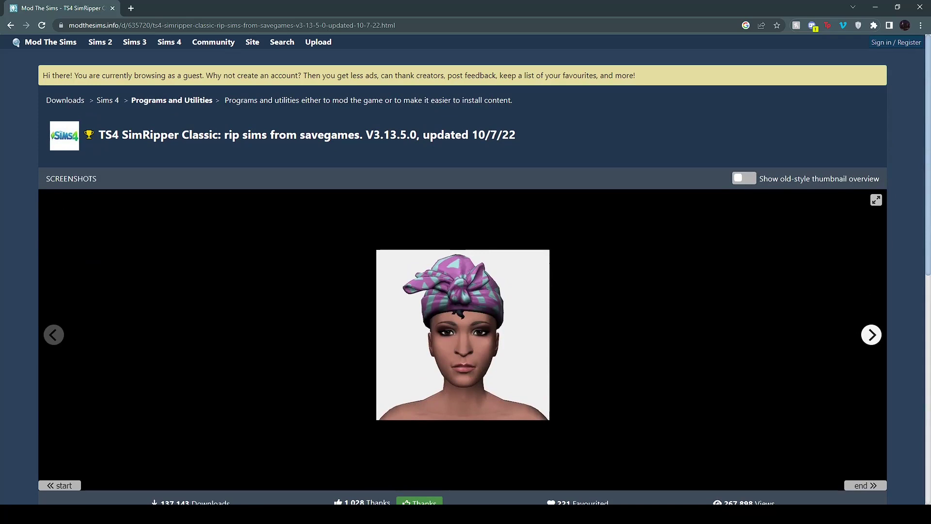
scroll(498, 335, "down", 9)
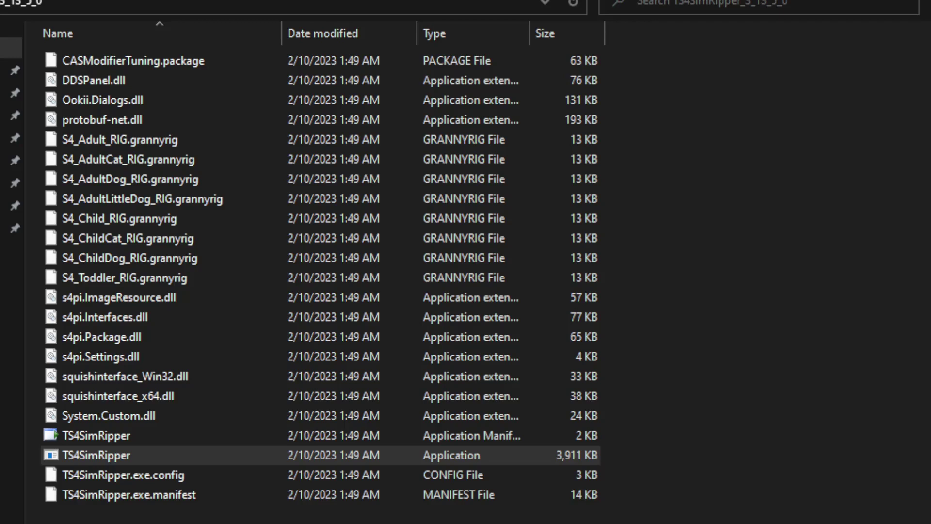
Step: Launch the TS4SimRipper application from its extracted folder and dismiss the messages about unreadable mod packages
left_click(96, 455)
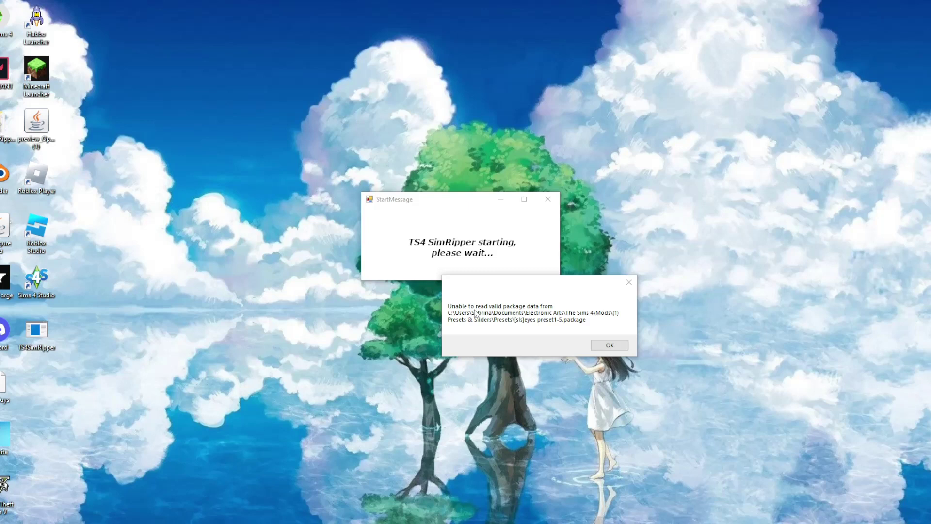
left_click(610, 343)
left_click(509, 311)
left_click(509, 312)
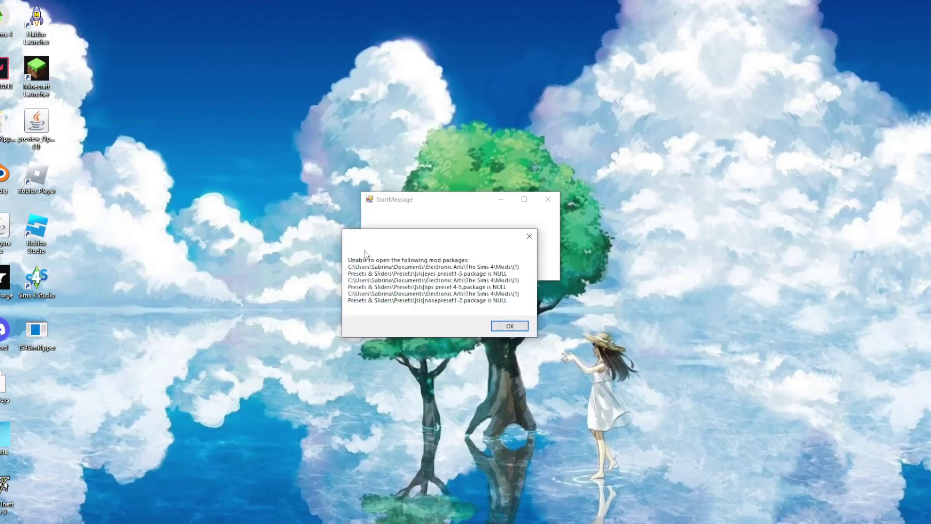
left_click(514, 328)
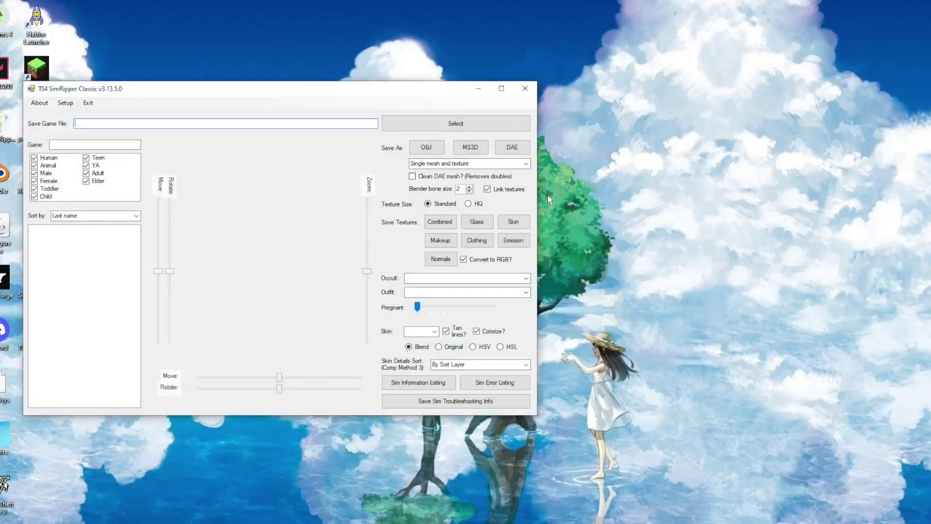
Step: Maximize the SimRipper window and load the game save file Slot_00000078.save
left_click_drag(409, 94, 591, 94)
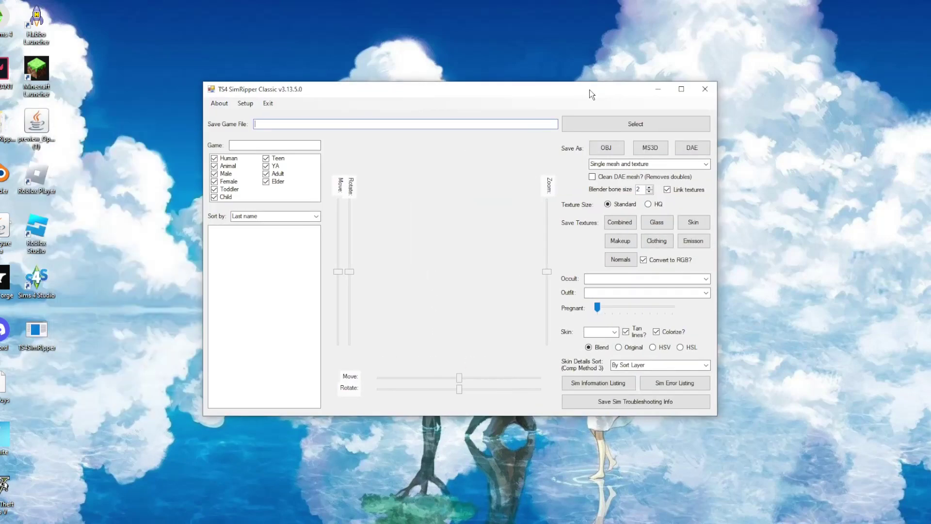
double_click(591, 94)
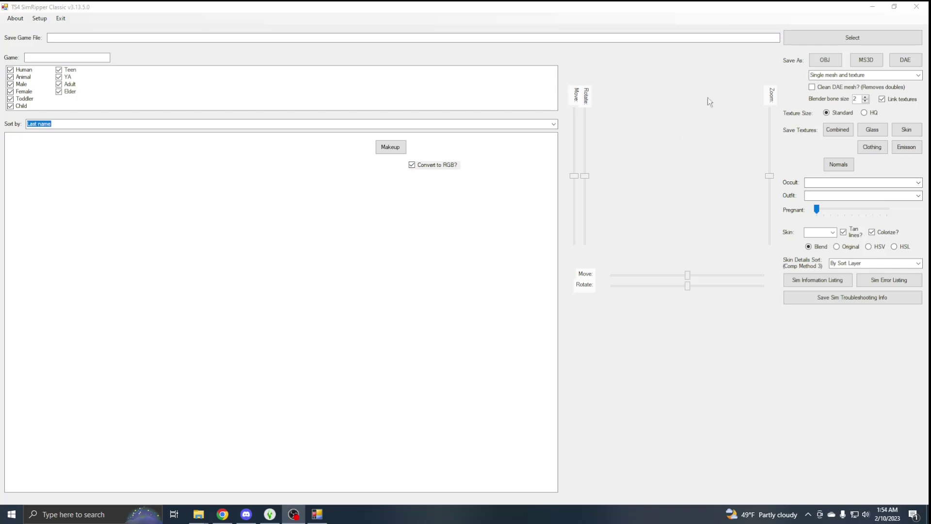
left_click(813, 42)
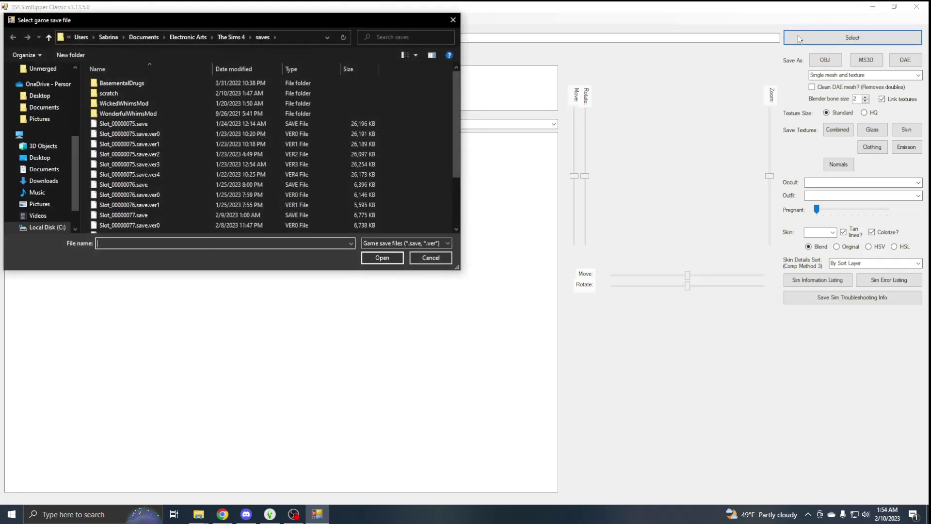
scroll(271, 168, "down", 3)
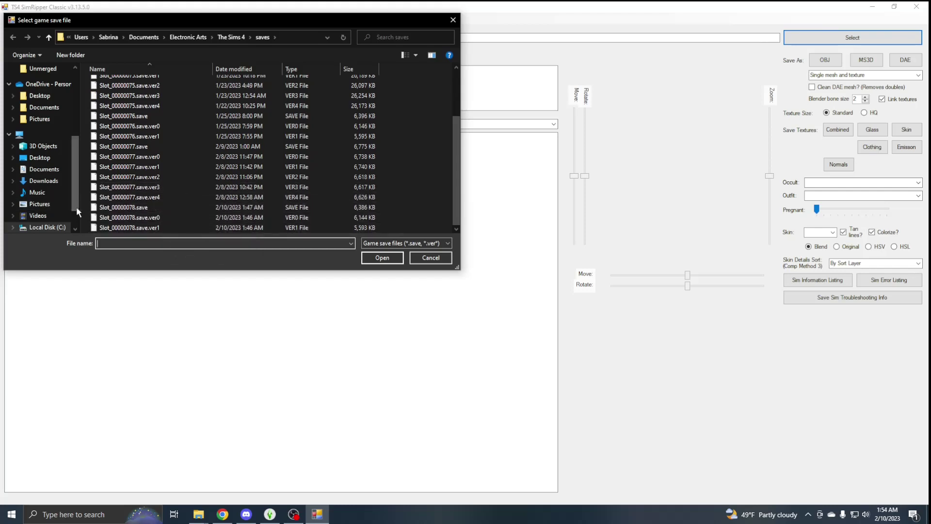
left_click(152, 211)
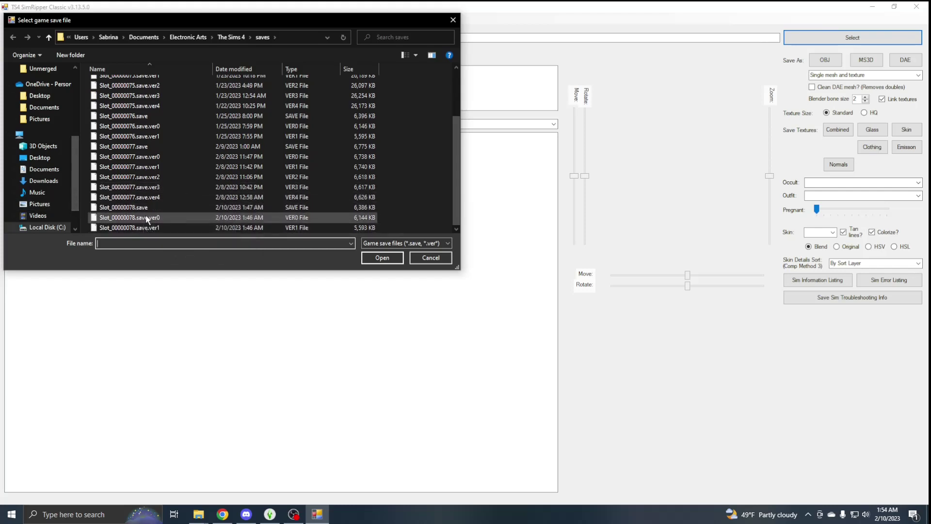
left_click(383, 258)
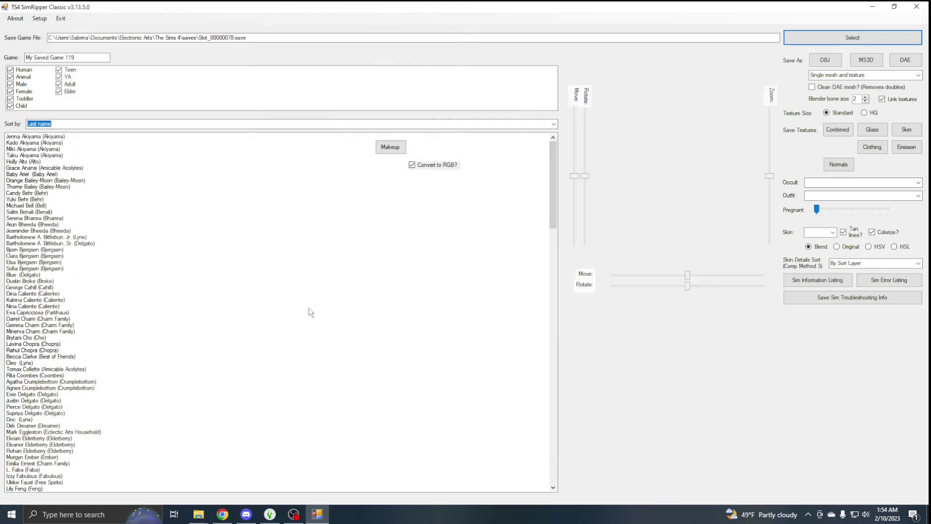
Step: Filter the Sim list to human female young adults by excluding Male, Toddler, Child, Animal, Adult, Elder and Teen
left_click(17, 86)
left_click(10, 99)
left_click(11, 106)
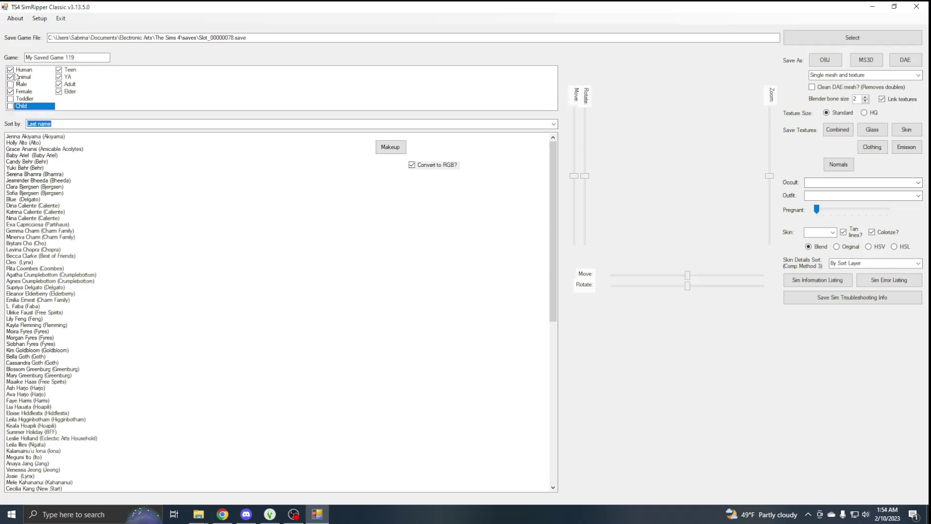
left_click(11, 77)
left_click(59, 85)
left_click(58, 91)
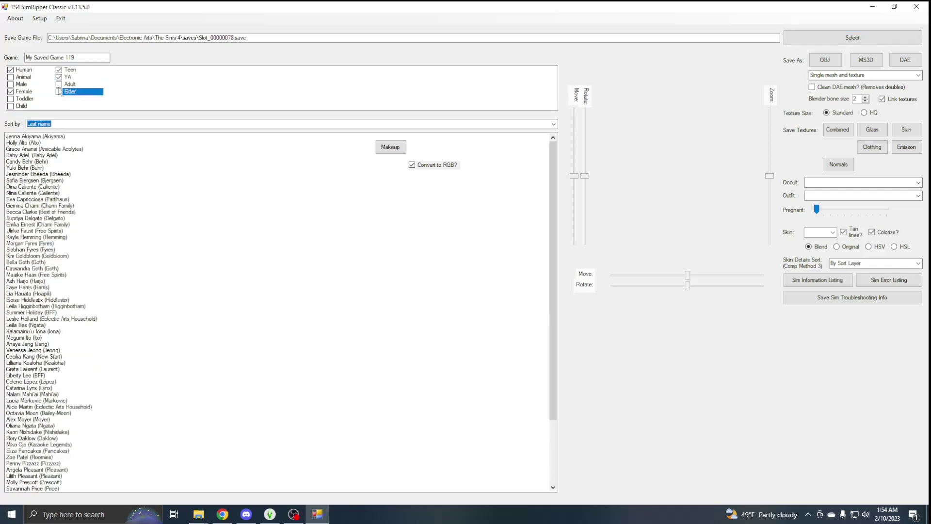
left_click(59, 70)
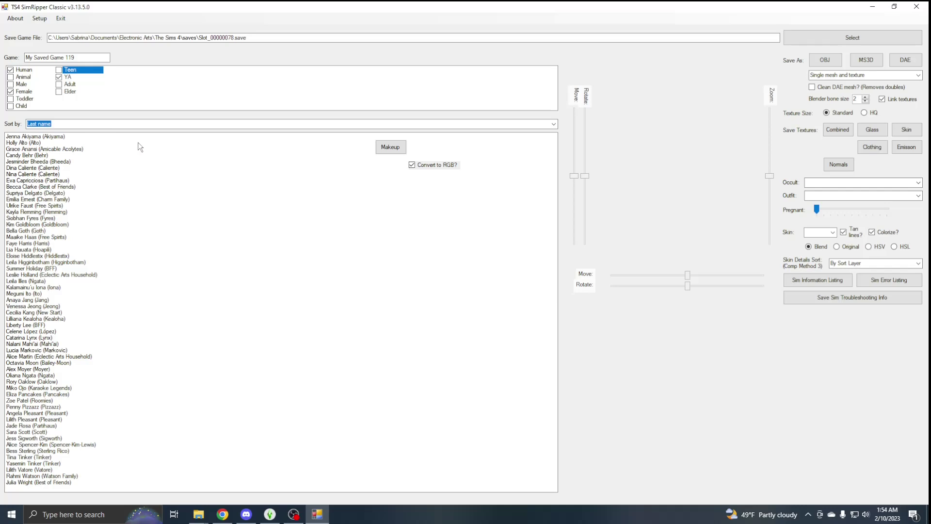
Step: Select the newly created Sim in the filtered list and inspect her face and outfit in the preview
left_click(62, 263)
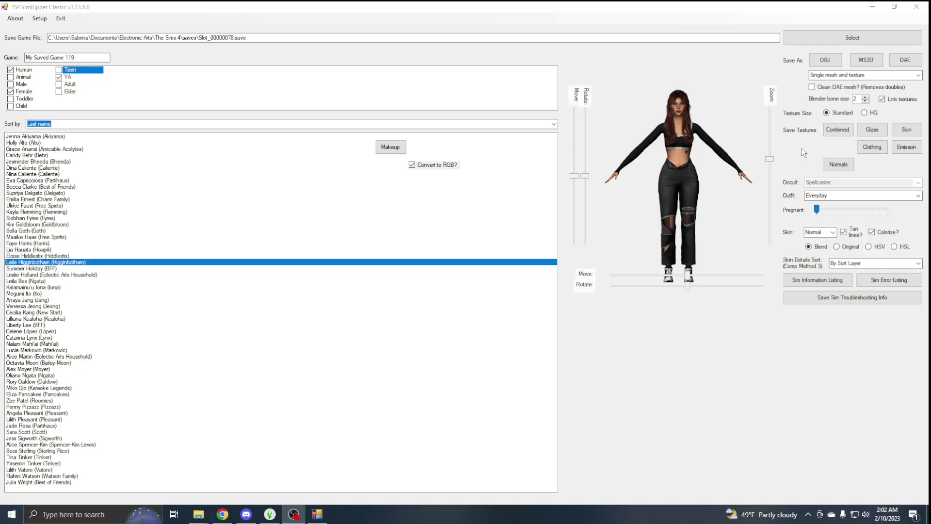
left_click_drag(770, 159, 771, 126)
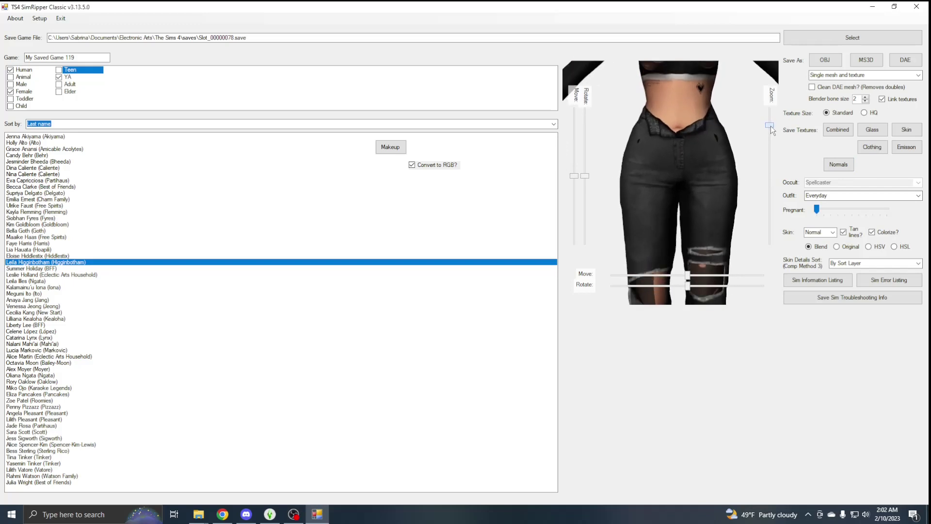
mouse_move(575, 176)
left_mouse_down()
mouse_move(575, 158)
mouse_move(575, 190)
left_mouse_up()
mouse_move(686, 275)
left_mouse_down()
mouse_move(697, 280)
mouse_move(686, 278)
mouse_move(687, 286)
left_mouse_up()
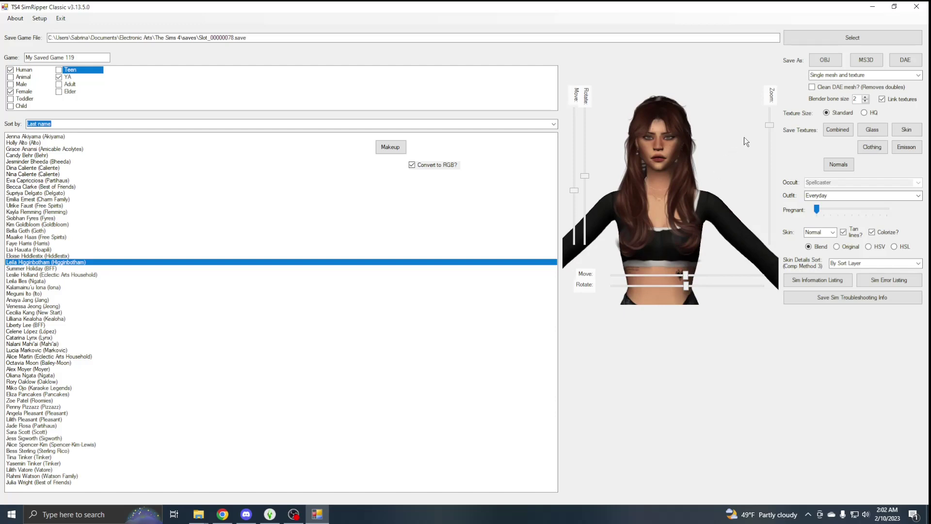
left_click_drag(771, 125, 775, 131)
left_click_drag(577, 191, 580, 184)
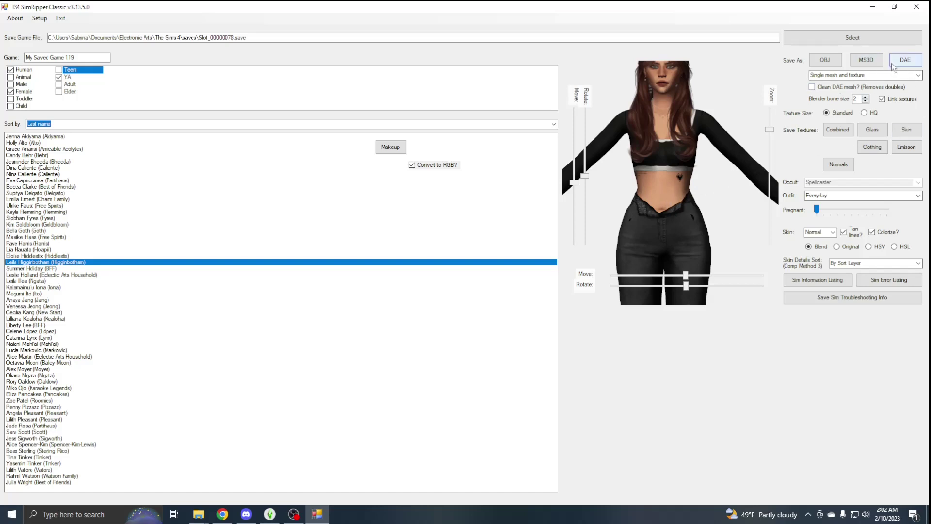
Step: Save the Sim as a Collada DAE file named after her in the Created By Me folder
left_click(905, 60)
left_click(145, 225)
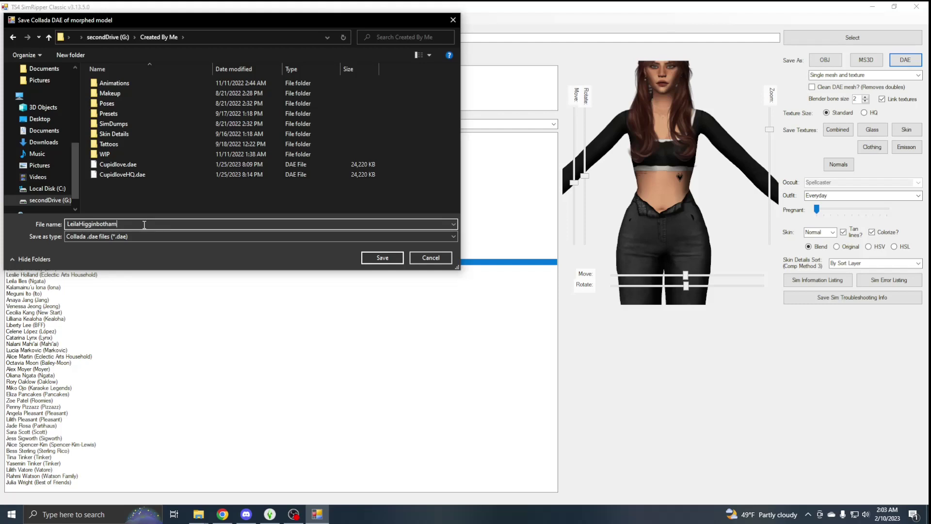
left_click(385, 260)
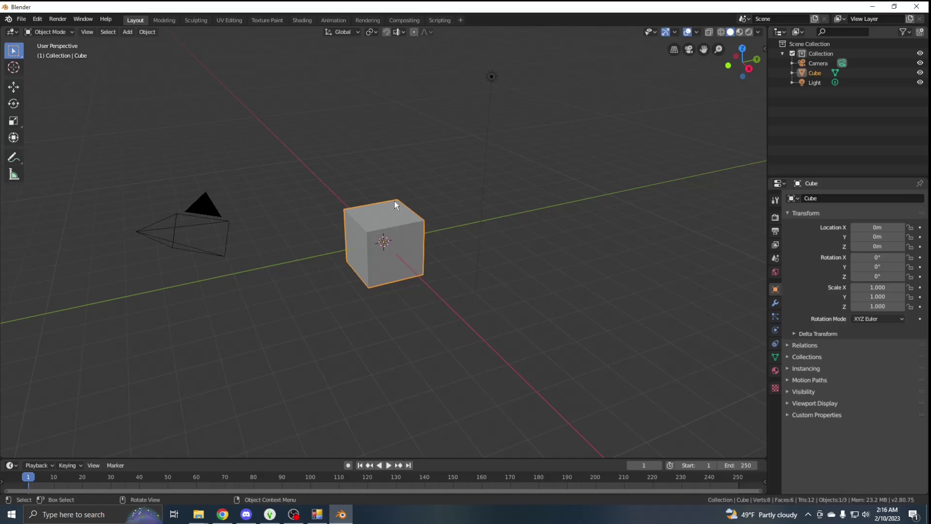
Step: Import the Sim's Collada DAE file from the Created By Me folder into the scene
left_click(21, 19)
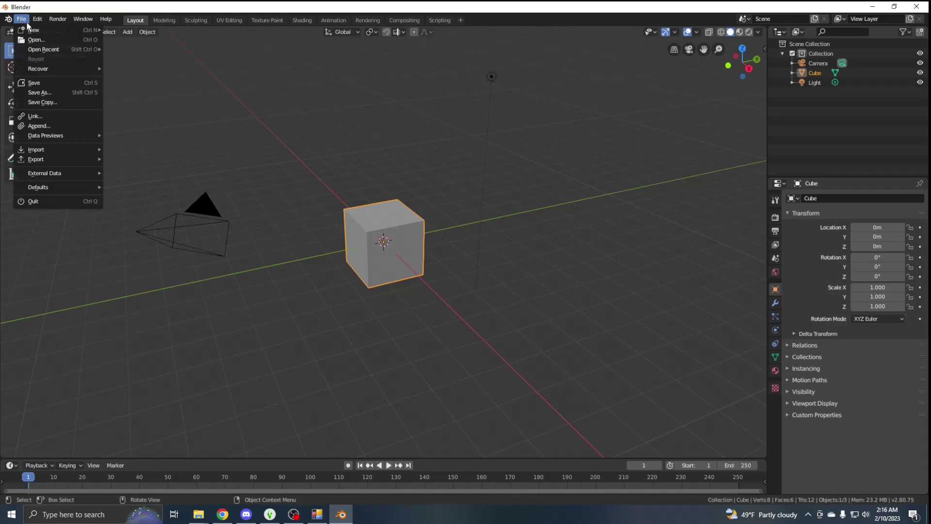
mouse_move(38, 150)
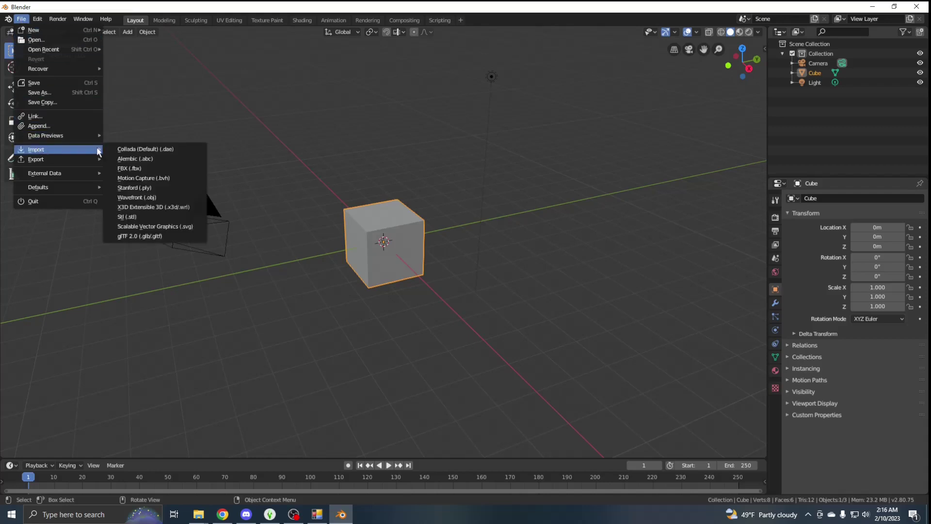
left_click(123, 149)
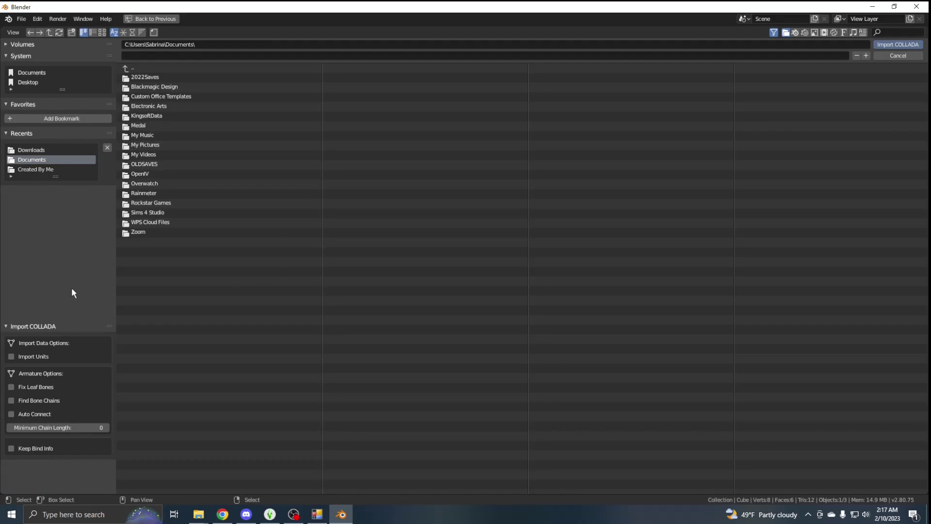
left_click(36, 169)
left_click(155, 174)
left_click(885, 44)
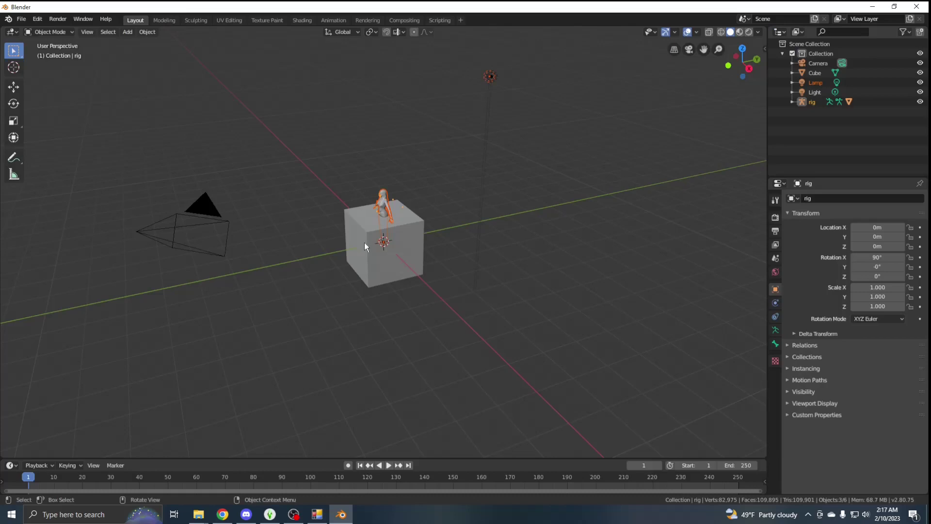
Step: Delete the default cube that surrounds the imported Sim
left_click(378, 258)
middle_click_drag(466, 211, 477, 140)
scroll(514, 170, "up", 8)
scroll(447, 147, "down", 10)
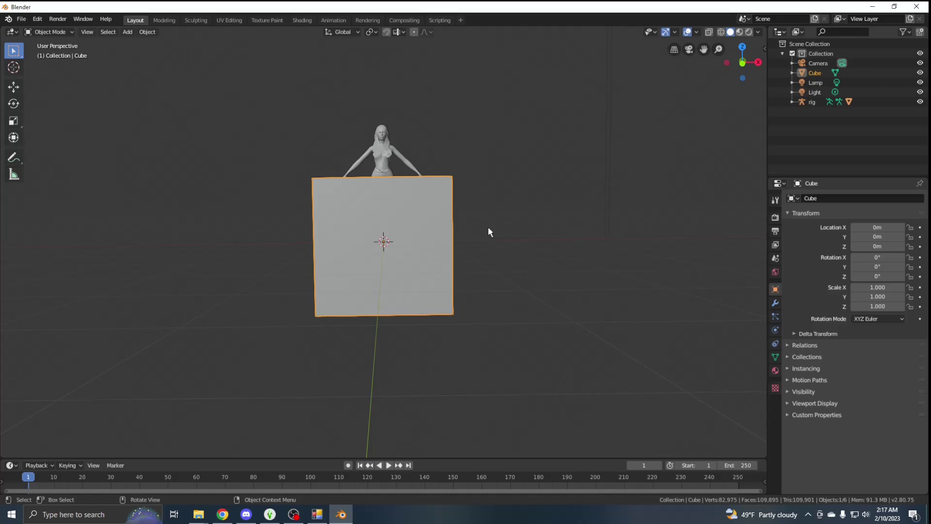
key("a")
scroll(488, 226, "down", 2)
middle_click_drag(488, 226, 444, 212)
scroll(538, 240, "up", 2)
left_click(445, 213)
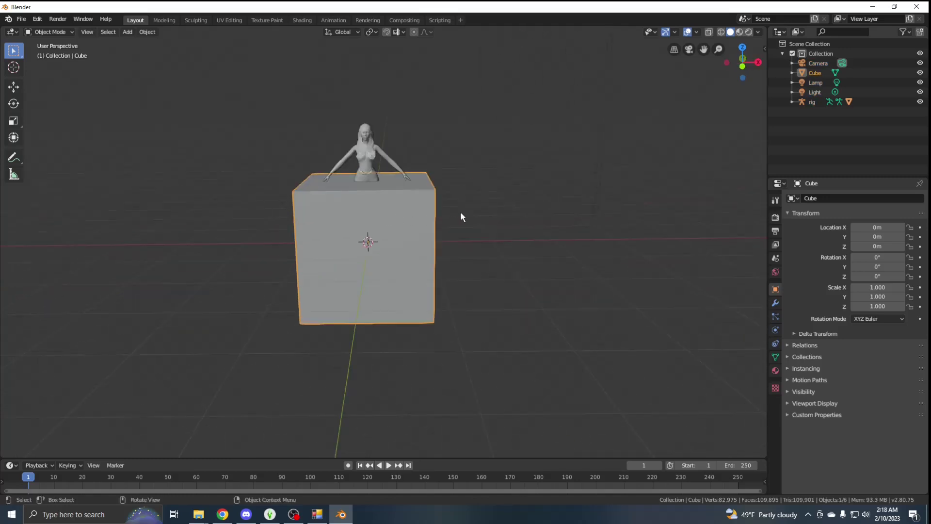
key("Delete")
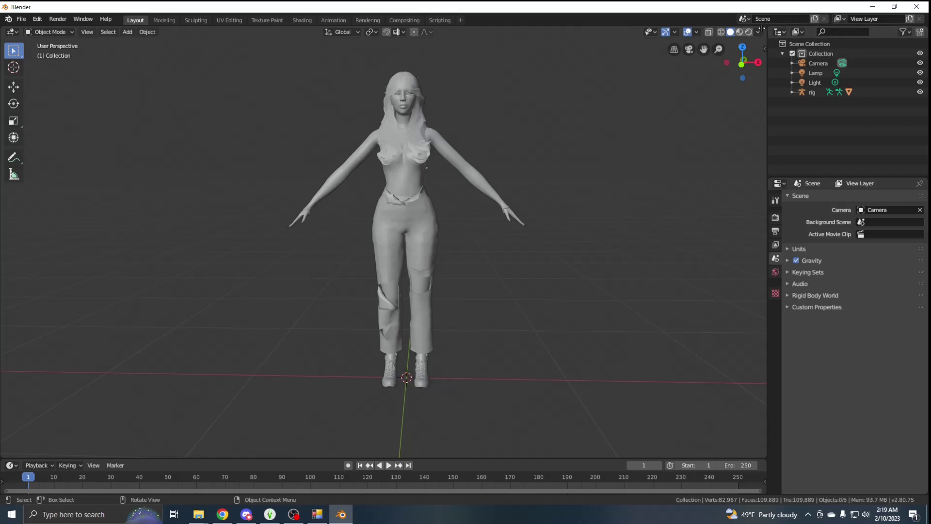
Step: Split the 3D viewport into two side-by-side views and narrow the outliner and properties area to enlarge the second view
left_click_drag(766, 26, 744, 29)
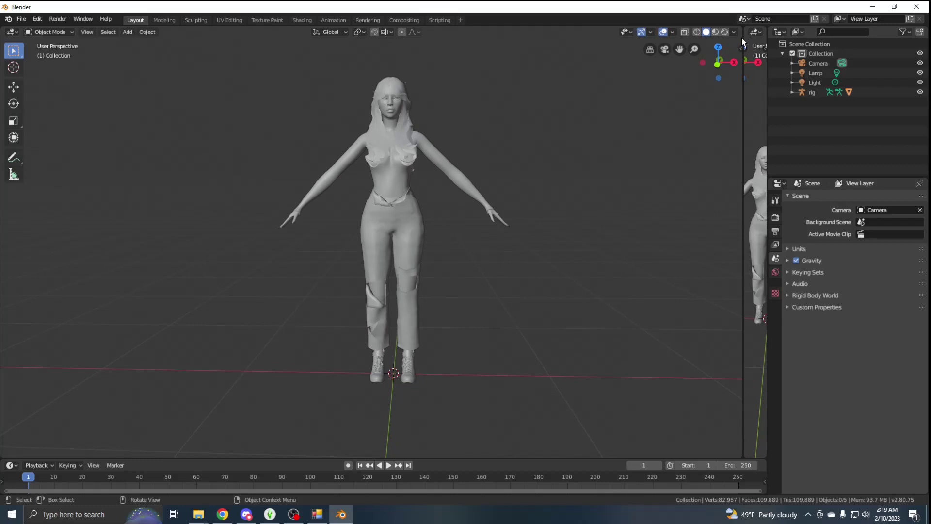
left_click_drag(743, 37, 405, 23)
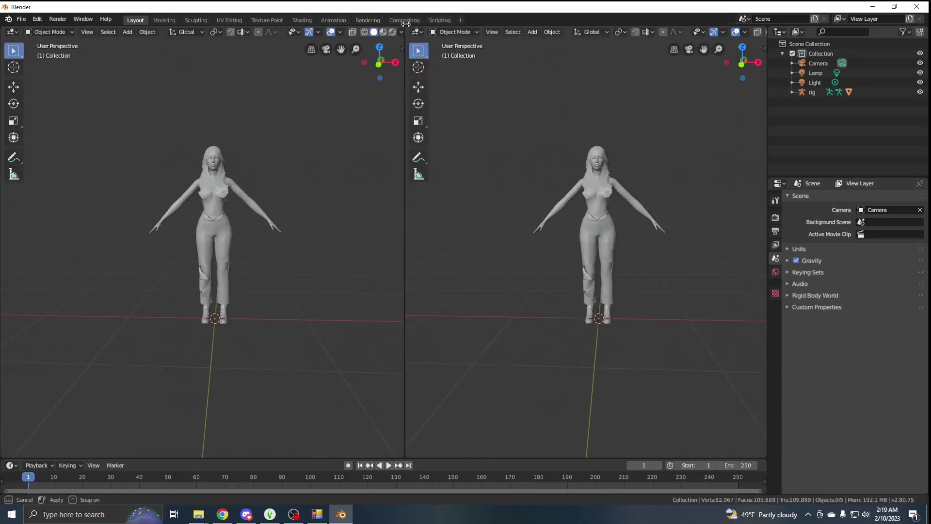
left_click_drag(769, 77, 820, 76)
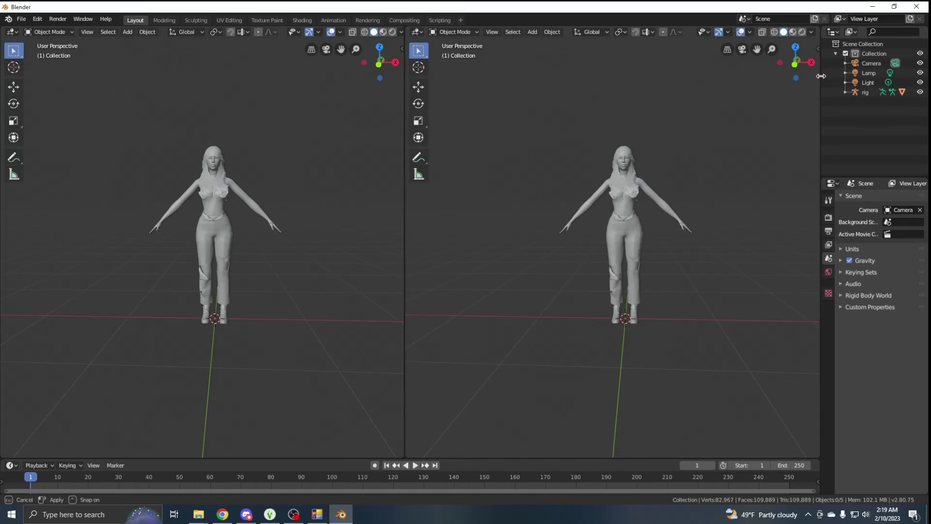
Step: Set the second viewport's shading to Look Dev and inspect the textured Sim up close and at an angle
left_click(794, 32)
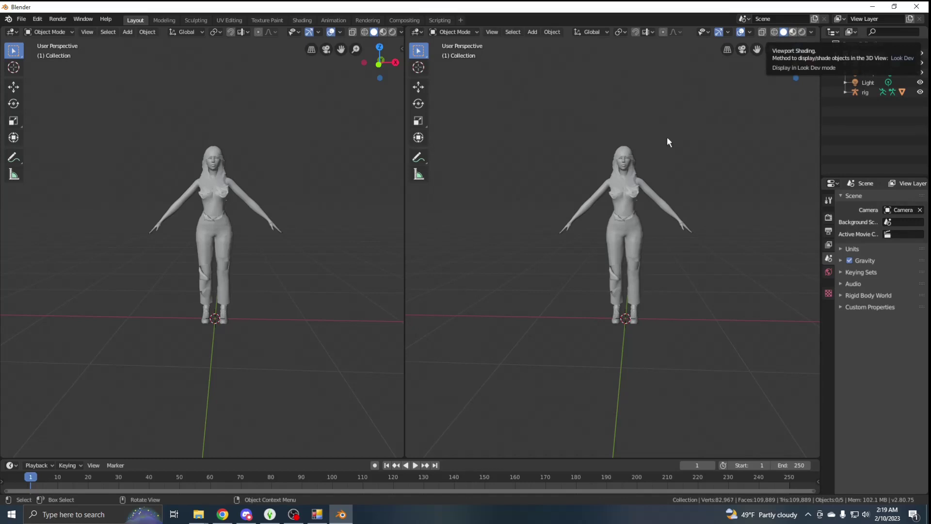
scroll(670, 133, "up", 2)
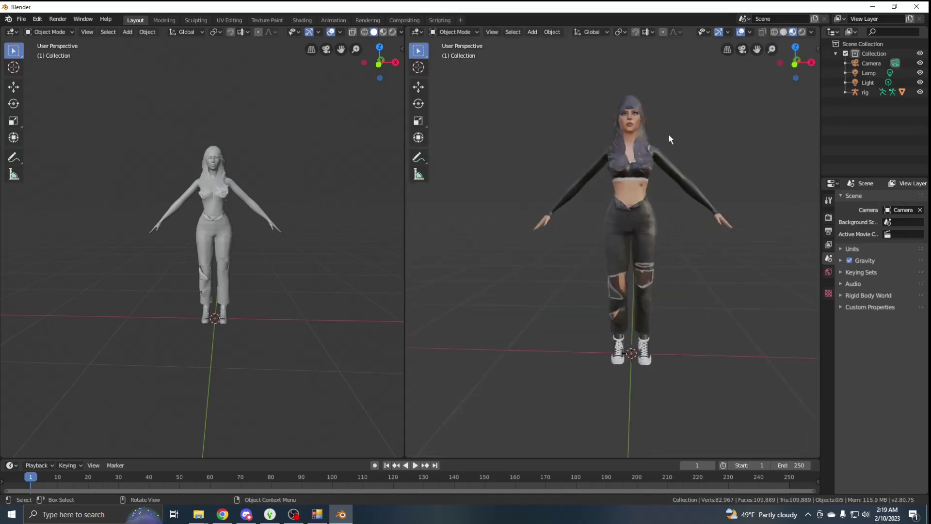
middle_click_drag(675, 135, 665, 172)
scroll(673, 132, "up", 3)
scroll(673, 131, "down", 5)
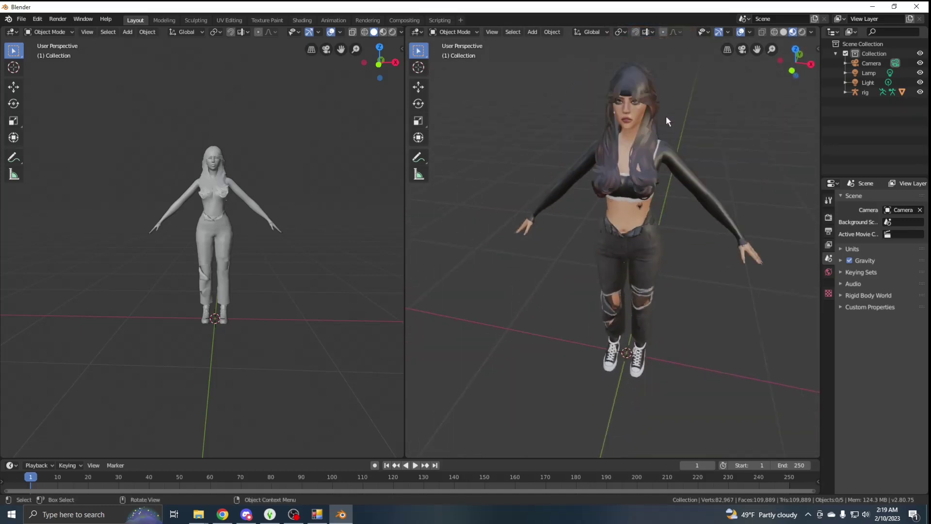
middle_click_drag(665, 116, 684, 85)
scroll(670, 146, "down", 2)
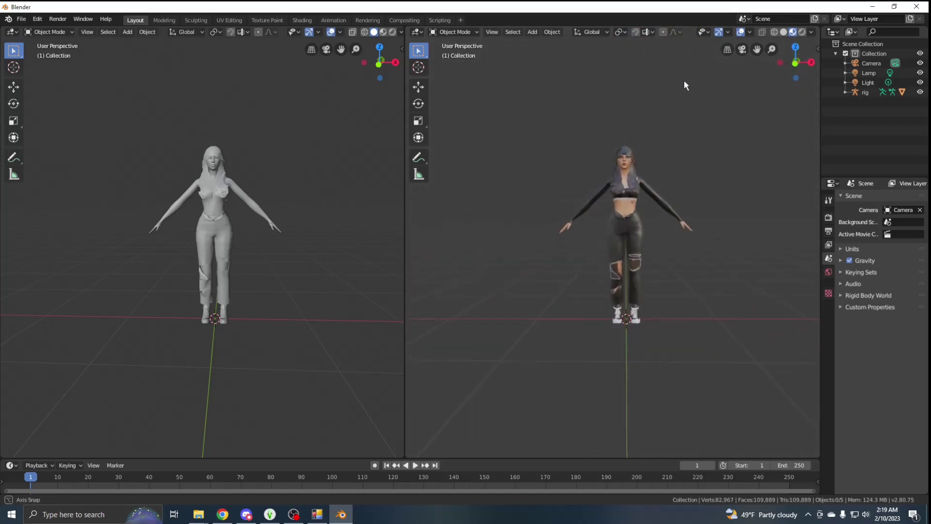
Step: Turn the Solid-shaded viewport into a Shader Editor, select the Sim's mesh to show its material nodes, and expand the rig's hierarchy
left_click(12, 32)
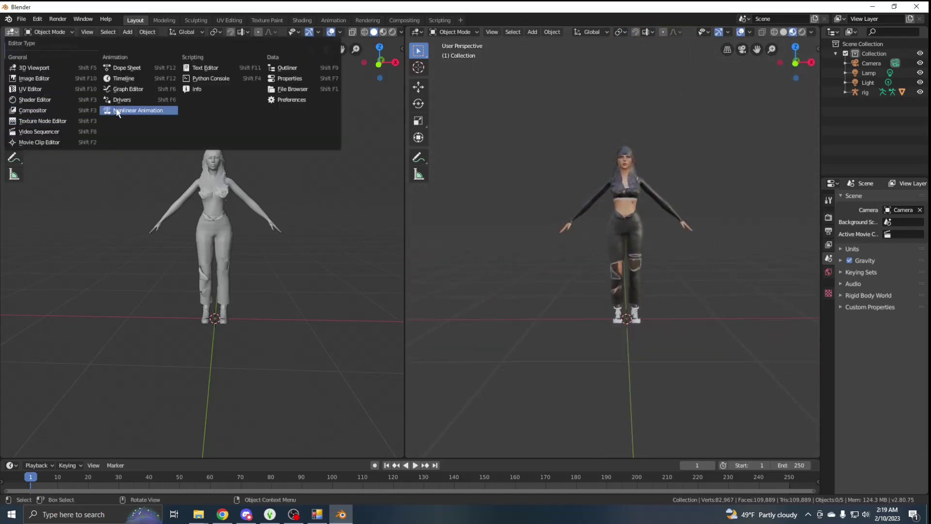
left_click(34, 100)
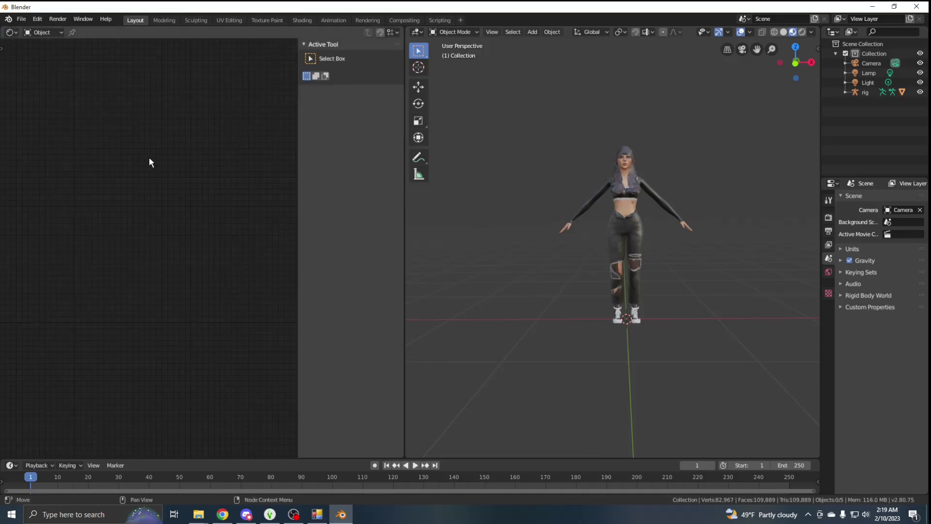
left_click(621, 213)
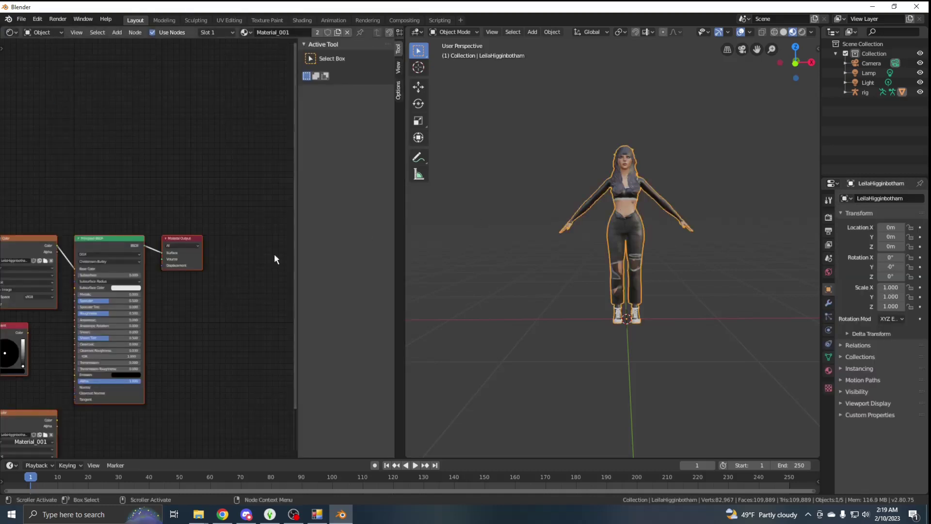
left_click(846, 92)
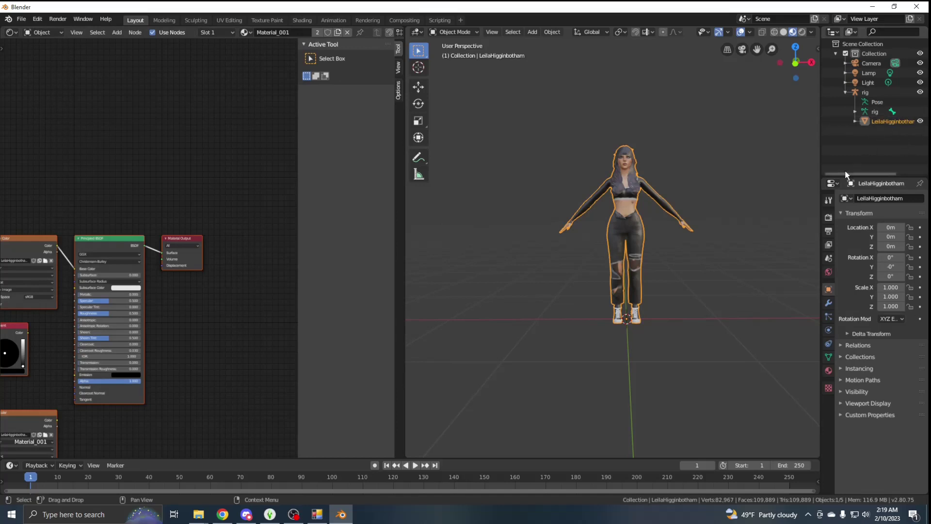
Step: Link the Specular texture's Color output to the Specular input of the Principled BSDF
left_click_drag(297, 239, 290, 318)
left_click_drag(262, 453, 189, 453)
scroll(112, 233, "up", 2)
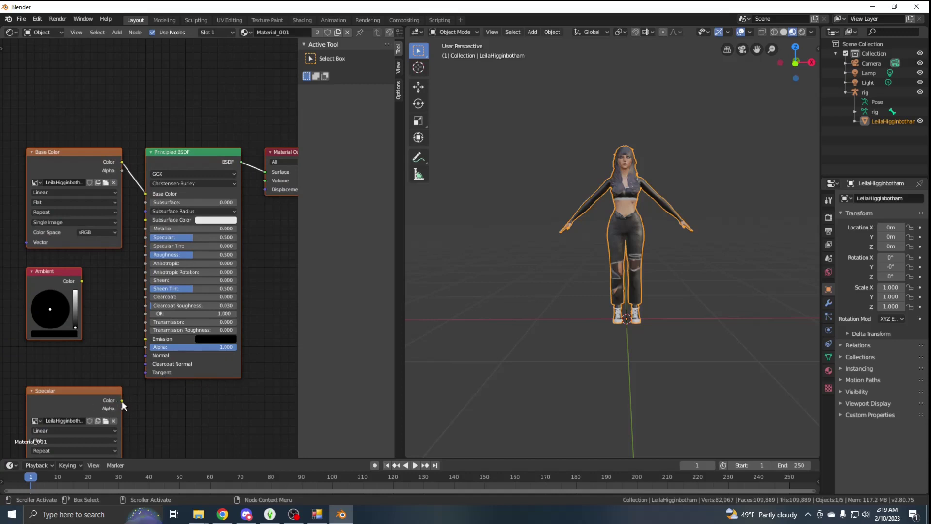
left_click_drag(121, 400, 145, 236)
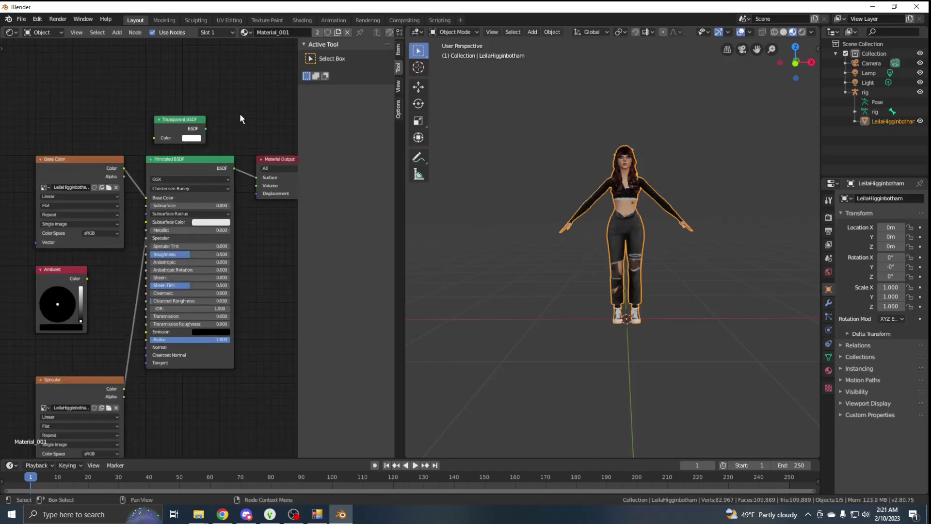
Step: Add a Mix Shader node on the link between the Principled BSDF and the Material Output
key("shift+a")
key("shift+a")
mouse_move(233, 145)
mouse_move(232, 116)
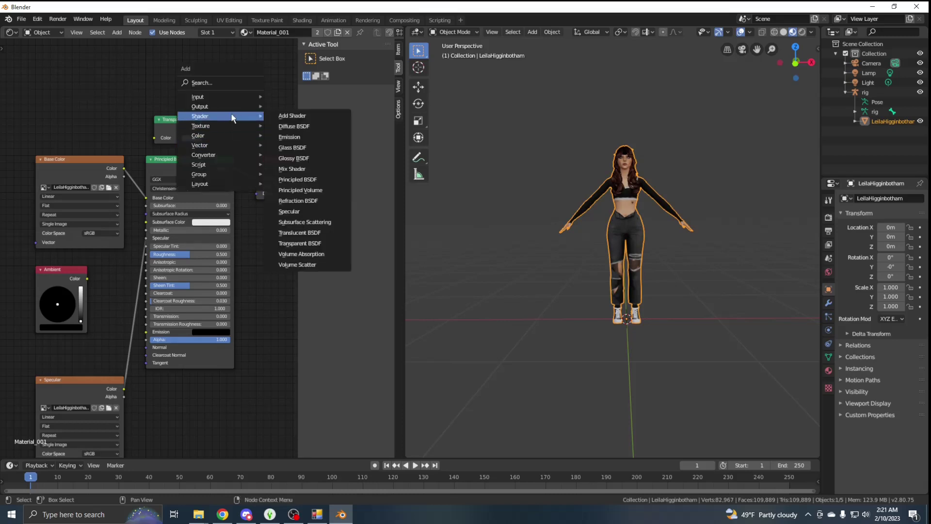
left_click(292, 168)
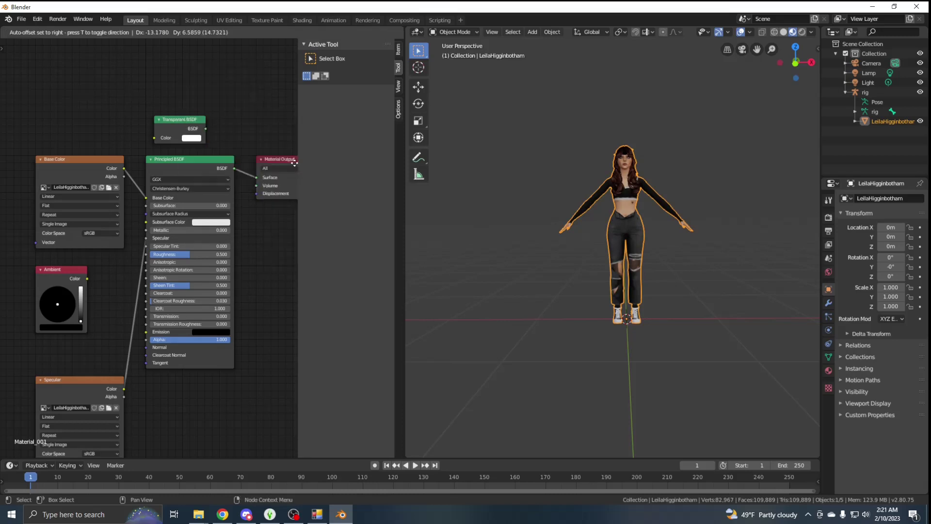
left_click(249, 154)
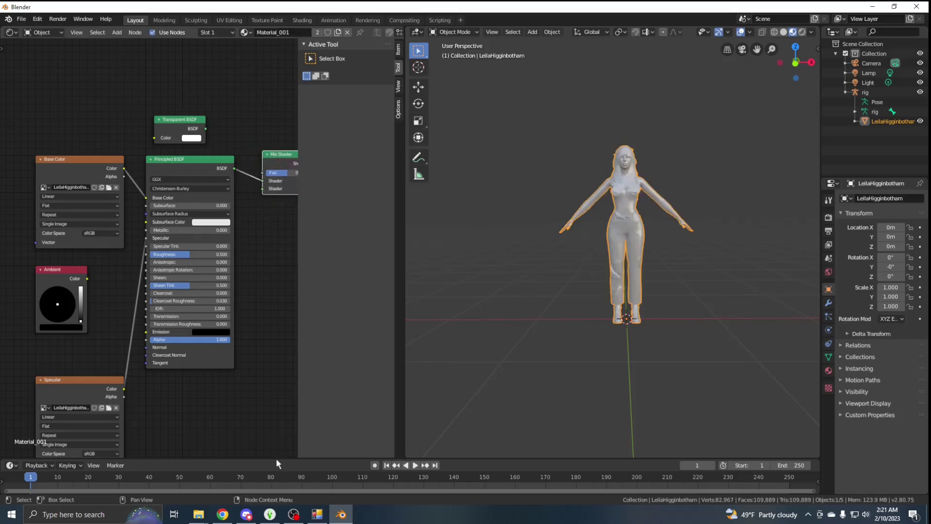
Step: Add a Transparent BSDF node and place it above the Principled BSDF
middle_click_drag(265, 120, 160, 121)
key("shift+a")
mouse_move(159, 121)
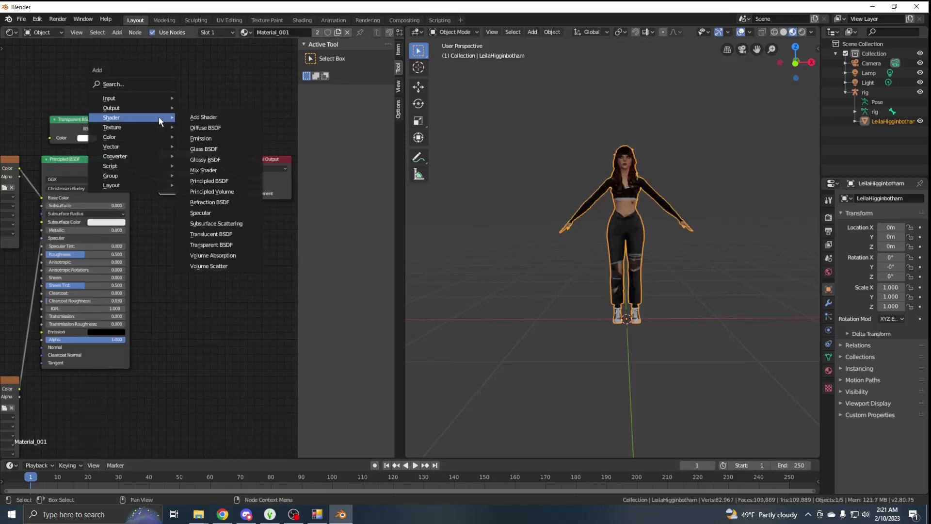
left_click(228, 245)
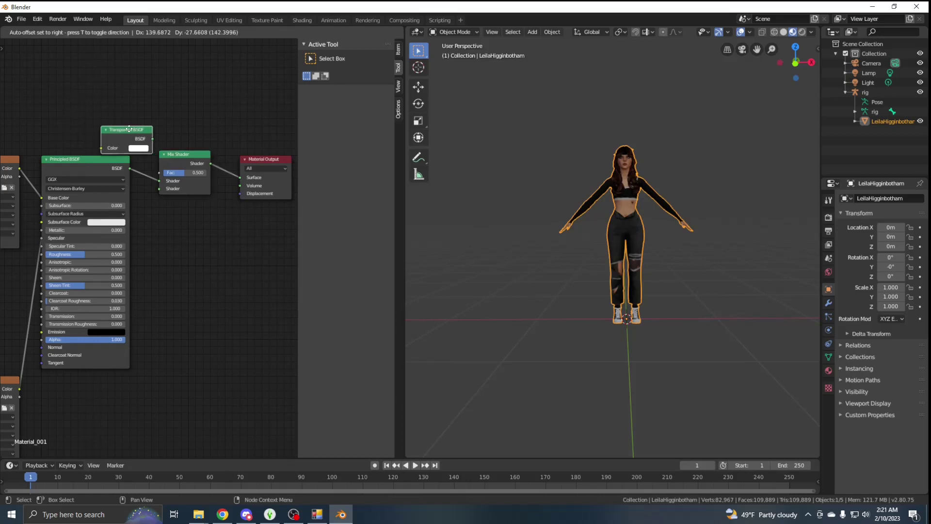
left_click(81, 109)
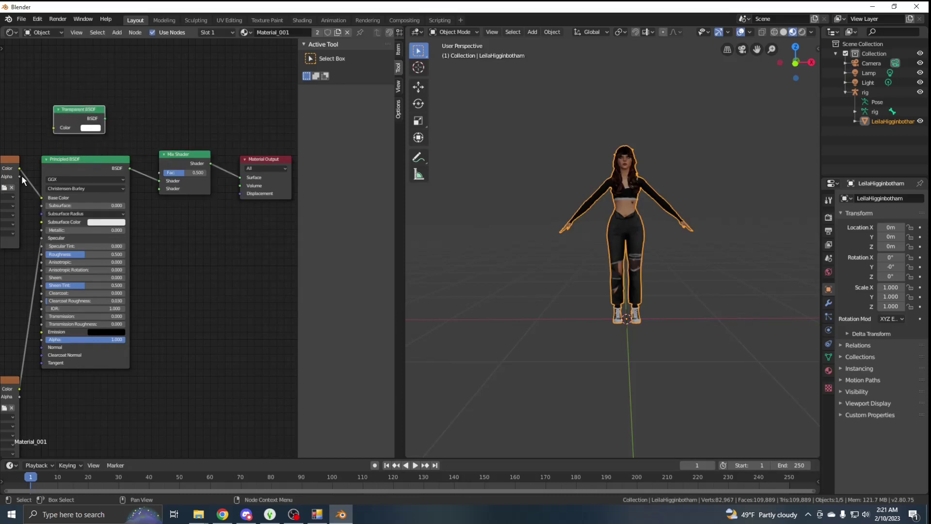
Step: Link Base Color's Alpha to the Mix Shader's Fac, the Transparent BSDF to its first Shader input and the Principled BSDF to its second
left_click_drag(19, 177, 157, 188)
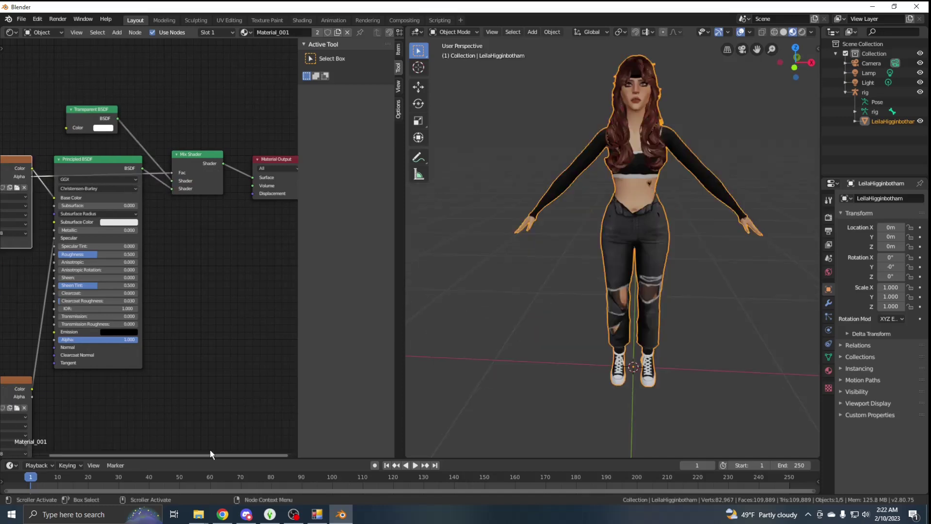
scroll(141, 117, "up", 3)
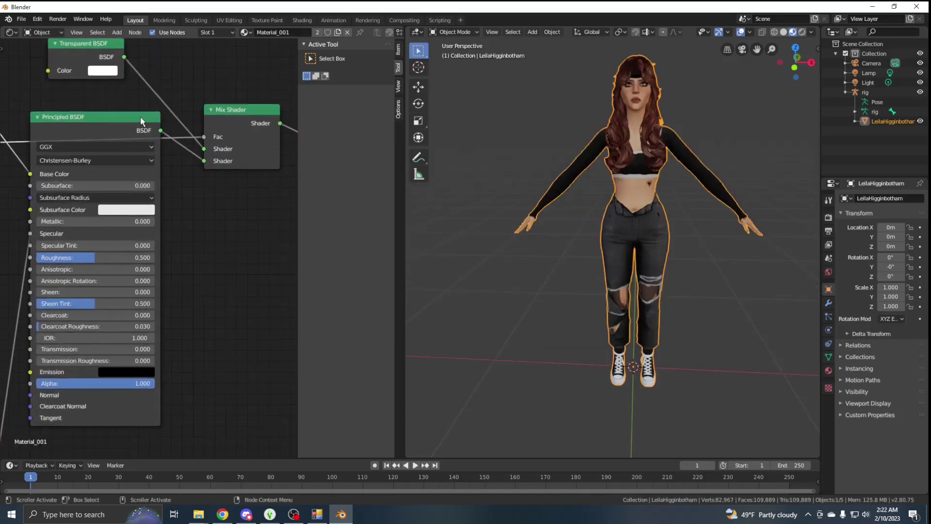
left_click_drag(295, 145, 306, 118)
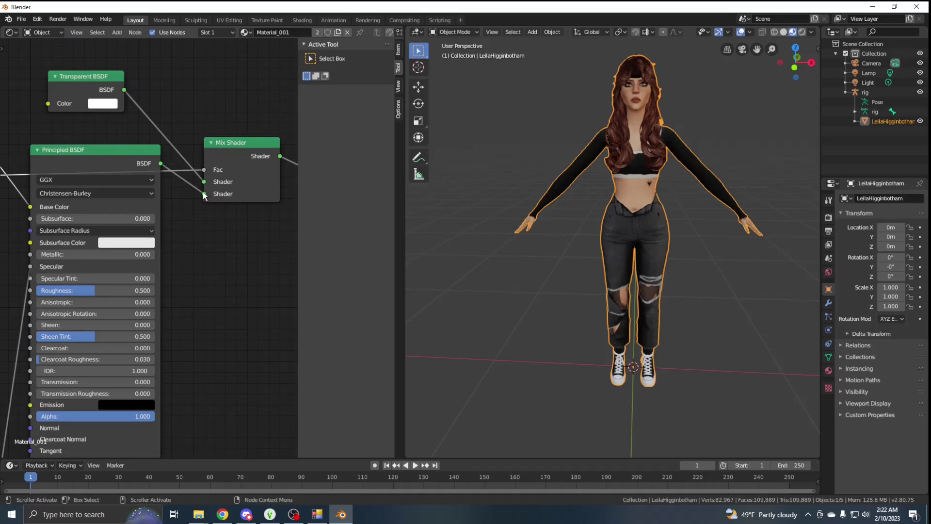
Step: Move the Transparent BSDF closer to the Mix Shader, shift the Base Color node slightly, and retrace its Alpha link to the Mix Shader
left_click_drag(87, 78, 124, 102)
scroll(73, 146, "down", 2)
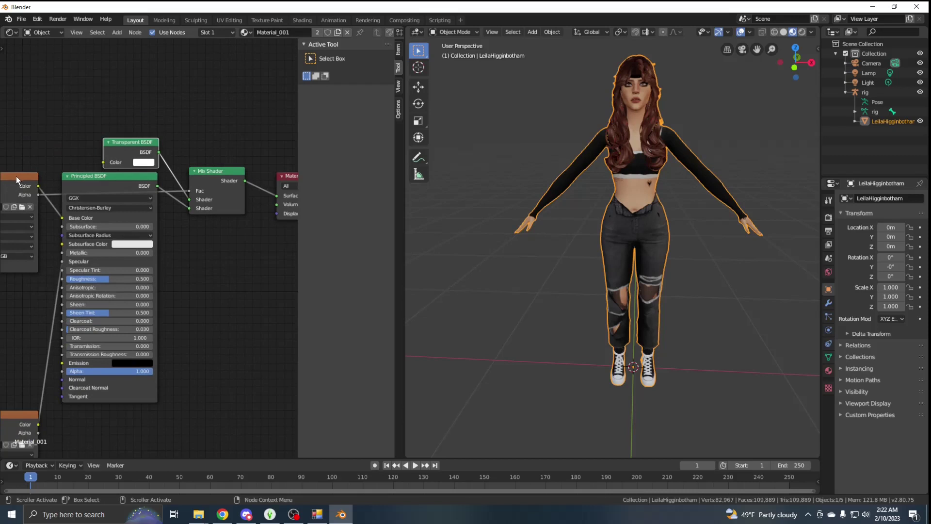
left_click_drag(156, 456, 125, 456)
mouse_move(24, 175)
left_mouse_down()
mouse_move(44, 167)
mouse_move(38, 152)
mouse_move(18, 176)
left_mouse_up()
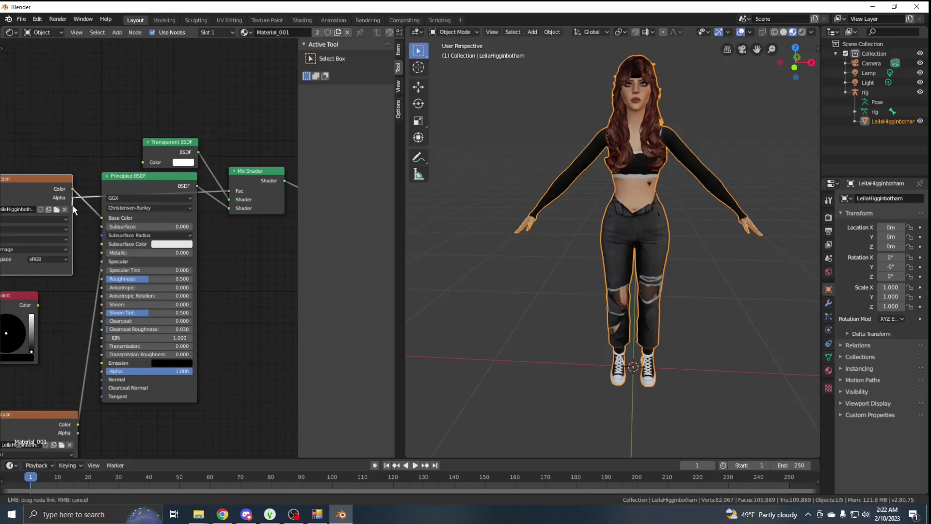
left_click_drag(72, 198, 228, 199)
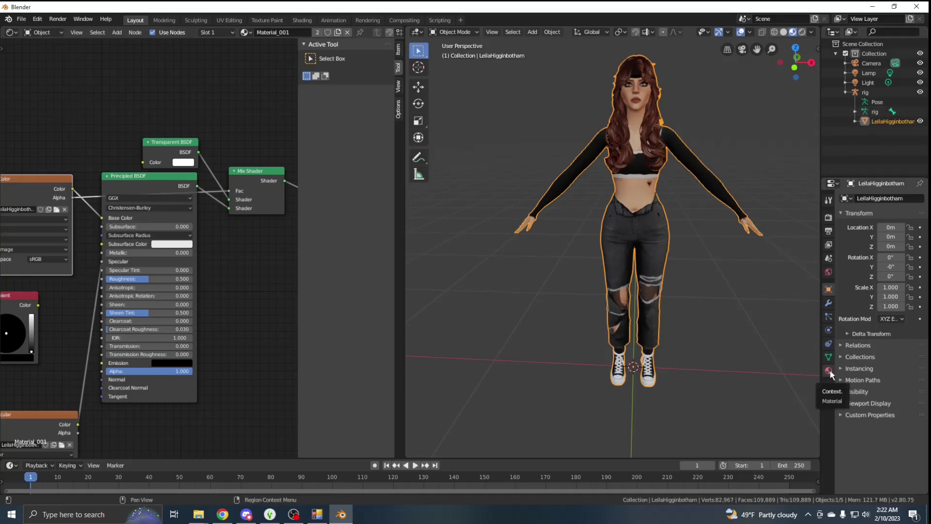
Step: Set the Blend Mode of the Sim's material to Alpha Hashed
scroll(681, 159, "up", 5)
scroll(681, 159, "down", 5)
mouse_move(681, 160)
middle_mouse_down()
mouse_move(600, 217)
mouse_move(645, 188)
mouse_move(670, 206)
mouse_move(703, 154)
mouse_move(687, 148)
middle_mouse_up()
scroll(600, 216, "up", 3)
scroll(687, 147, "up", 3)
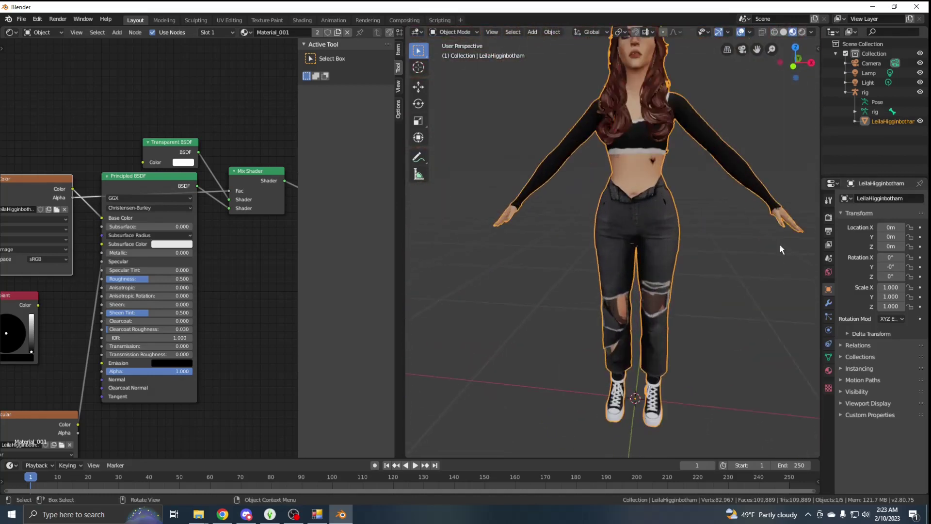
left_click(828, 371)
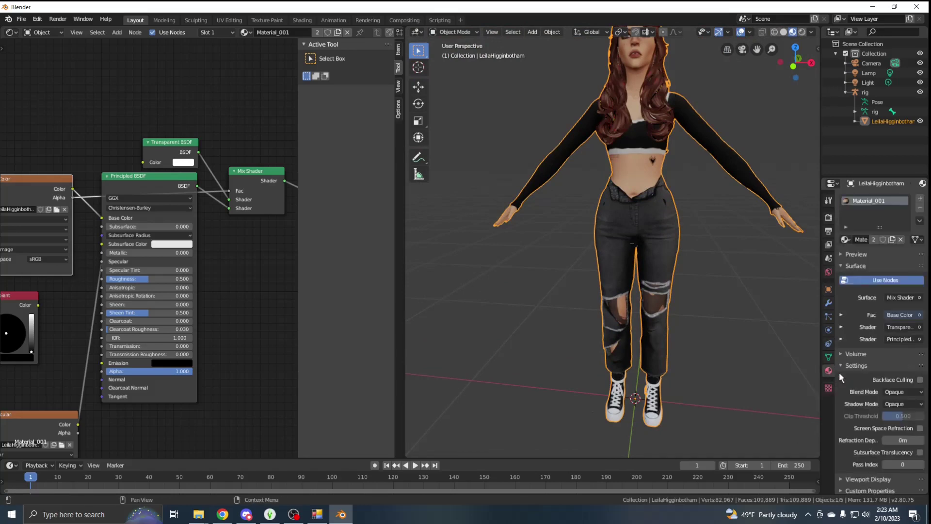
left_click(897, 393)
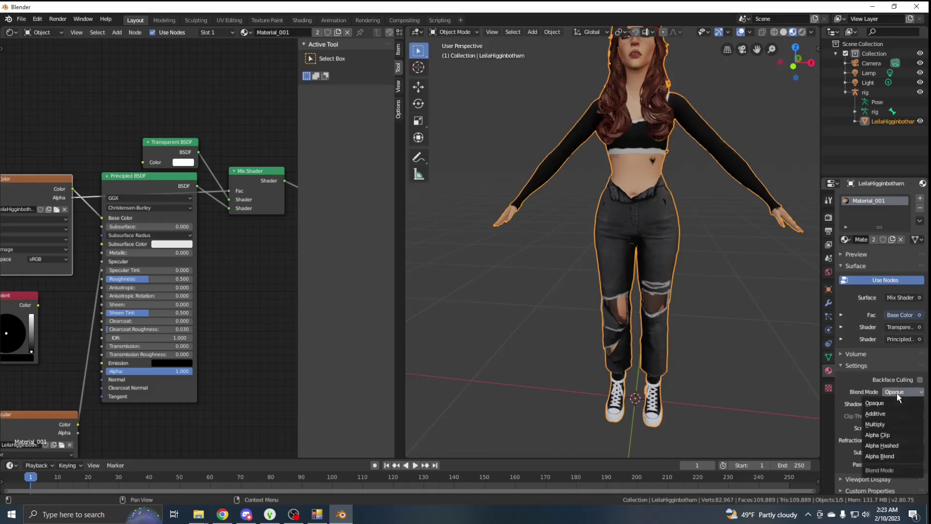
left_click(895, 445)
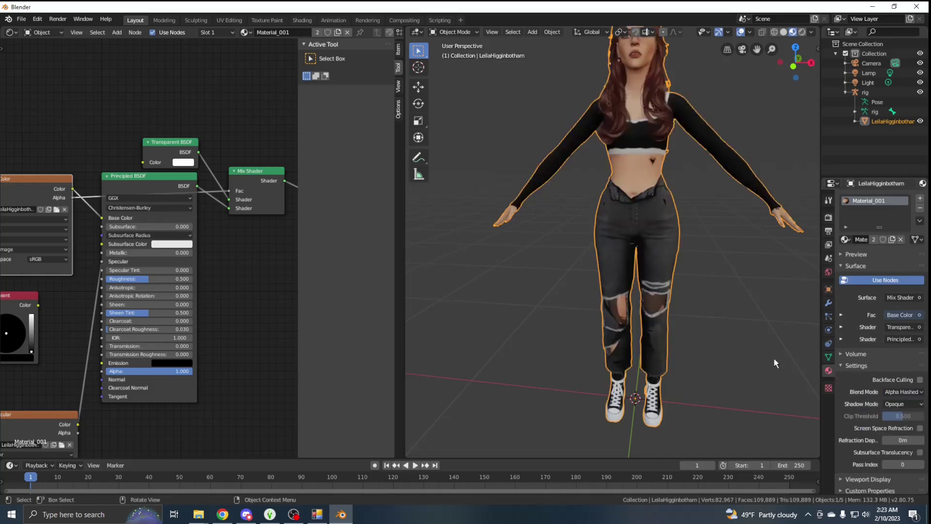
Step: Set the Shadow Mode of the Sim's material to Alpha Hashed
scroll(738, 340, "down", 1)
middle_click_drag(681, 144, 720, 174)
scroll(635, 174, "up", 3)
scroll(635, 175, "down", 1)
scroll(634, 211, "up", 4)
scroll(633, 210, "down", 5)
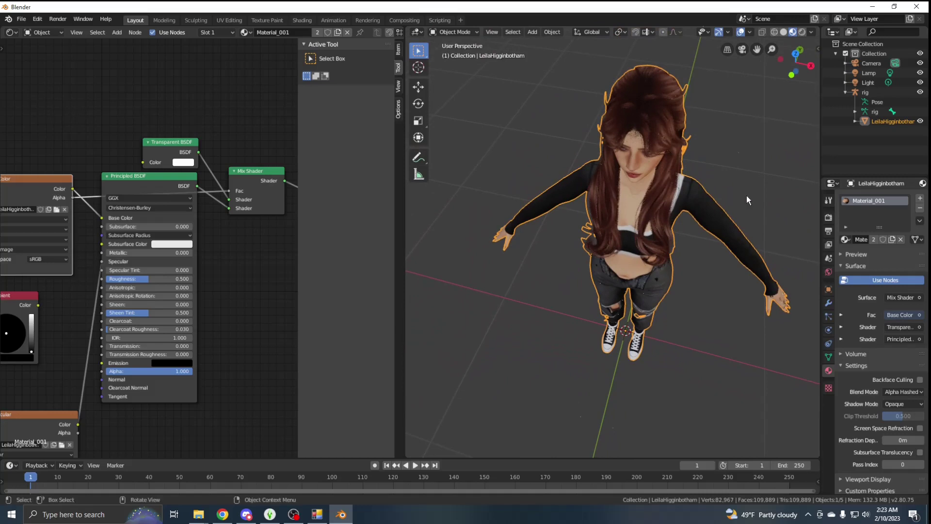
left_click(890, 409)
left_click(892, 440)
Step: Change the Shader Editor area into a 3D Viewport and deselect the Sim
middle_click_drag(775, 279, 721, 148)
scroll(718, 192, "down", 5)
left_click(11, 32)
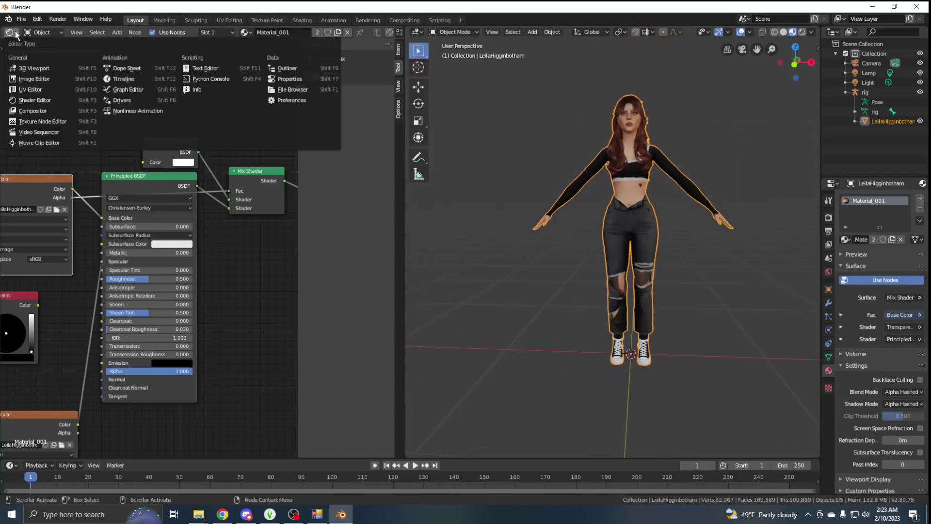
left_click(42, 68)
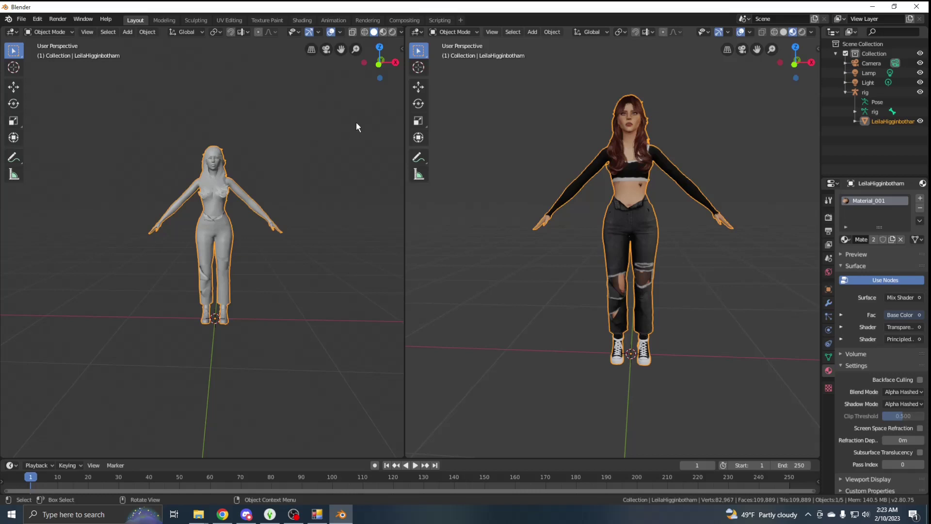
left_click(578, 154)
key("shift")
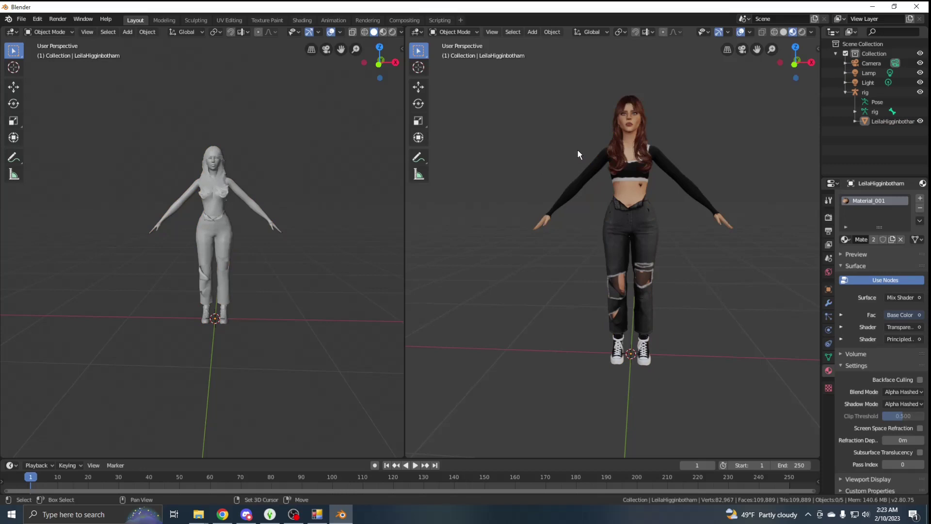
middle_click_drag(578, 150, 583, 196)
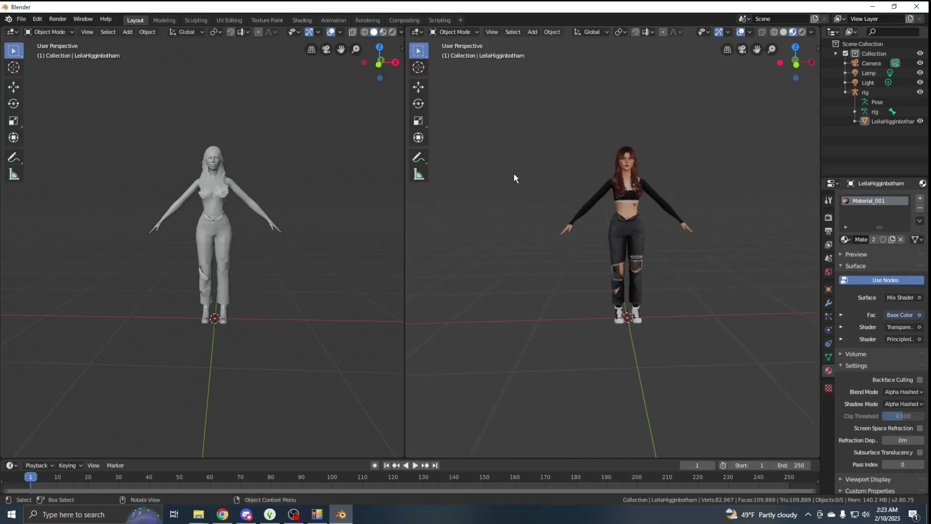
Step: Add a plane mesh at the Sim's feet
key("shift+a")
mouse_move(514, 189)
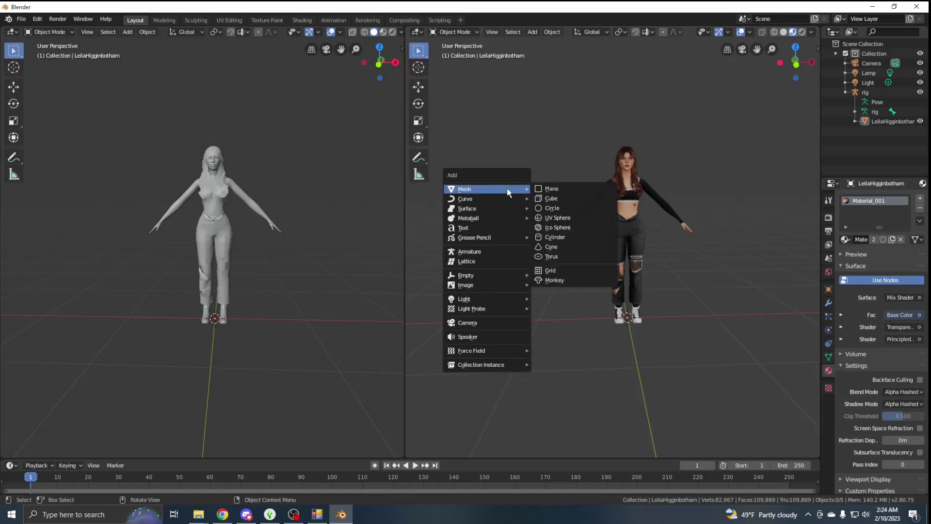
left_click(560, 188)
scroll(627, 231, "down", 3)
middle_click_drag(627, 231, 553, 245)
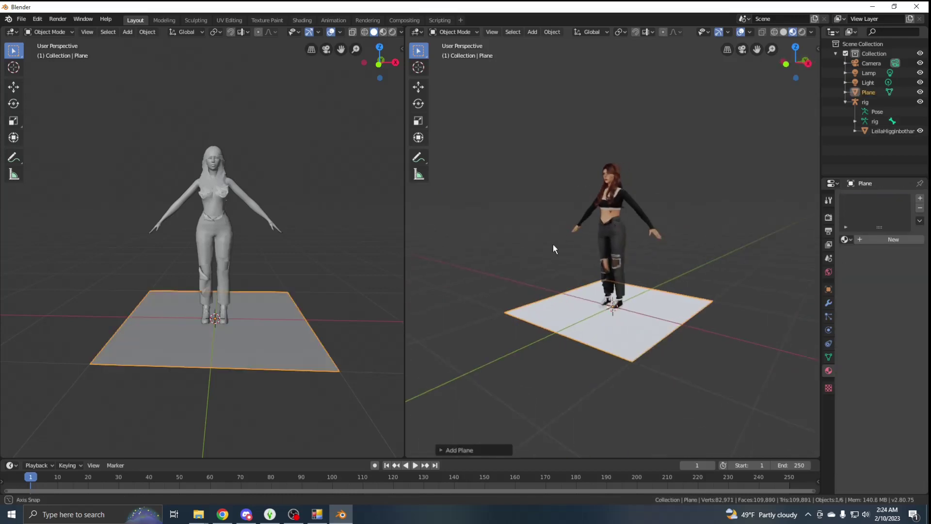
Step: Move the plane back behind the Sim and rotate it upright to face her back
left_click(419, 87)
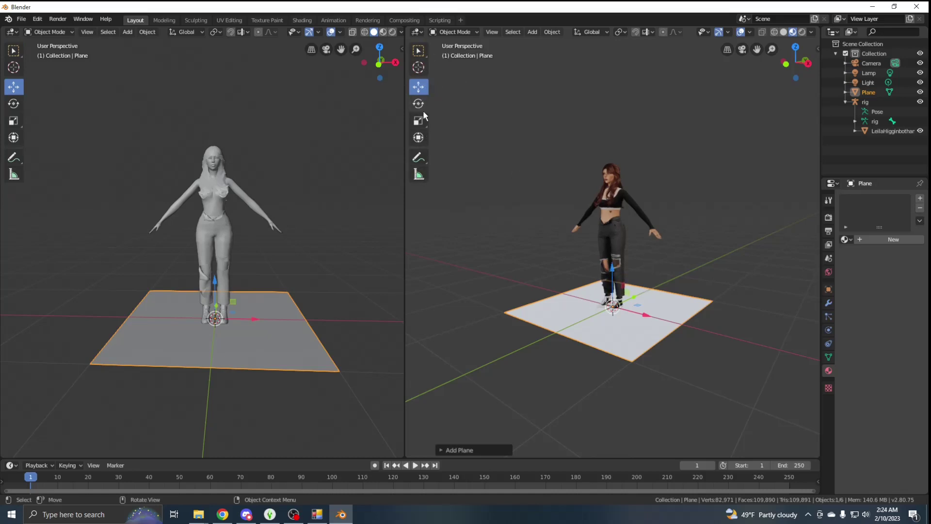
left_click_drag(633, 288, 676, 275)
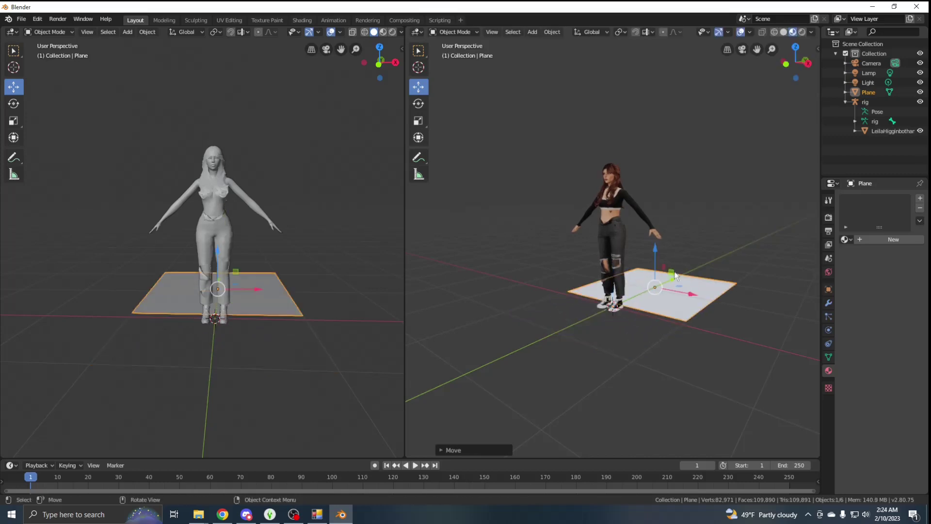
left_click(418, 103)
mouse_move(624, 290)
left_mouse_down()
mouse_move(631, 276)
mouse_move(629, 295)
left_mouse_up()
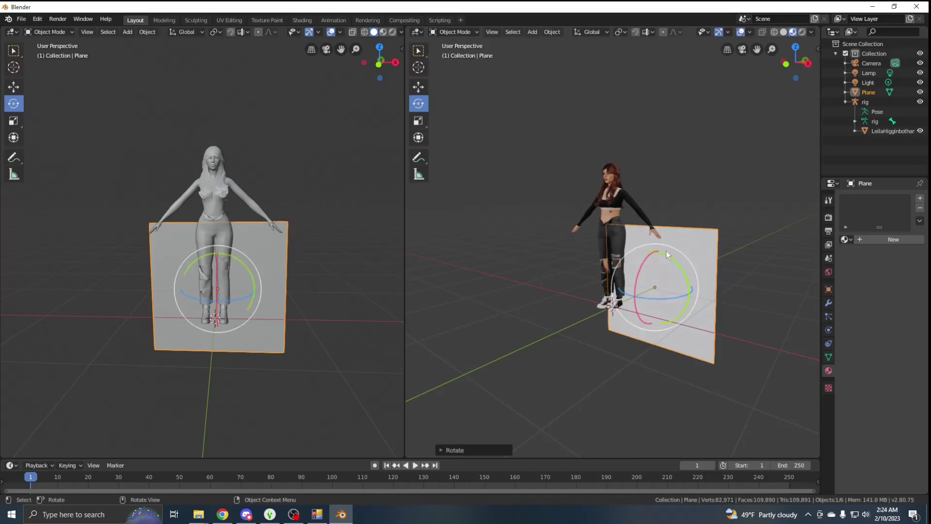
Step: Raise the upright plane, adjust its distance behind the Sim along Y, and scale it up into a full-height backdrop
left_click(418, 86)
left_click_drag(659, 252, 703, 179)
middle_click_drag(703, 179, 763, 199)
key("g")
key("y")
left_click(668, 210)
key("s")
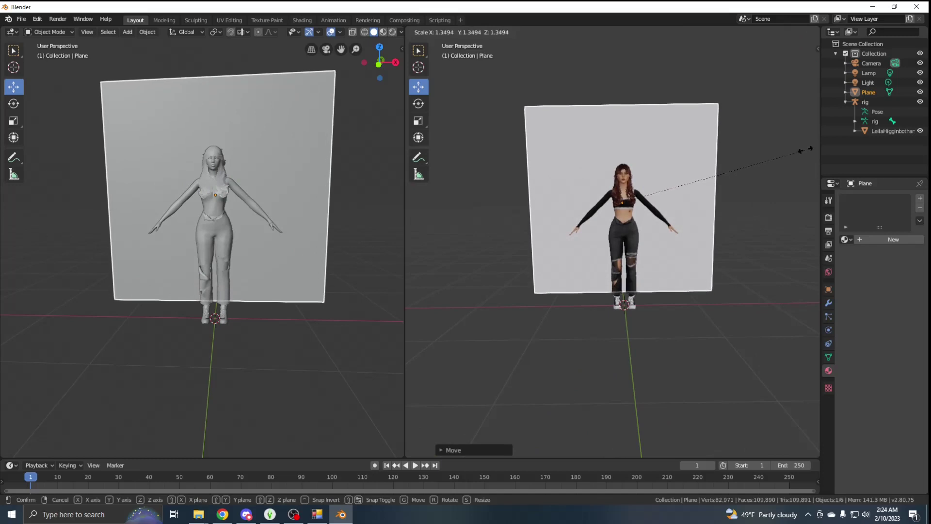
left_click(430, 125)
middle_click_drag(431, 125, 636, 227)
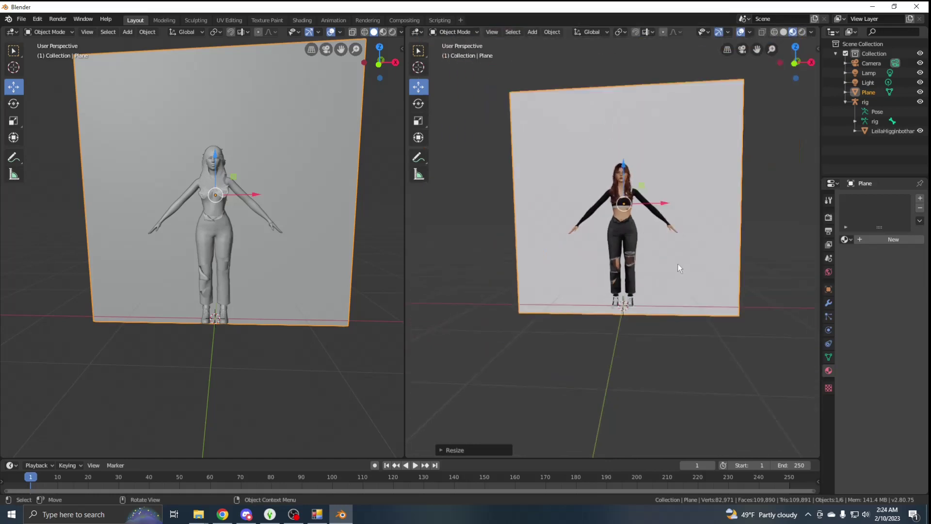
Step: Create a new material for the backdrop plane and set its Base Color to a saturated red
scroll(682, 263, "up", 2)
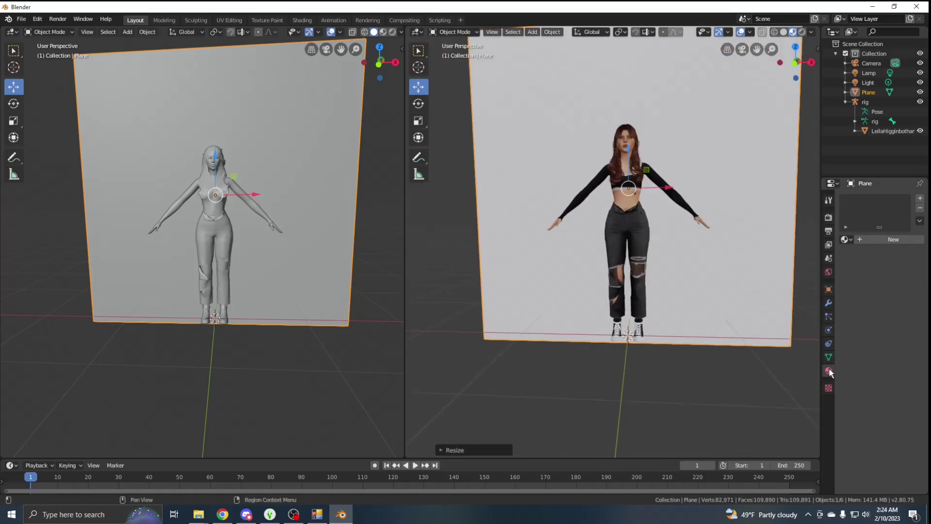
left_click(869, 238)
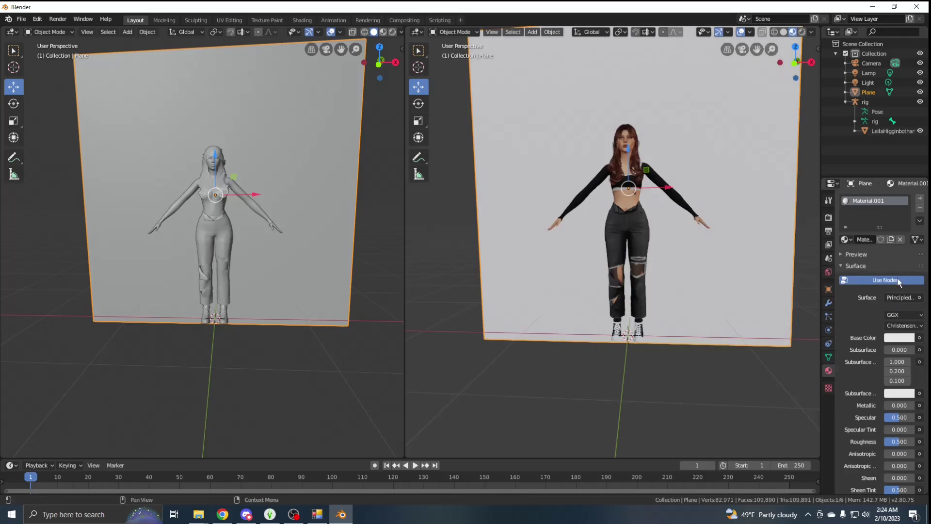
left_click(901, 339)
mouse_move(891, 250)
left_mouse_down()
mouse_move(869, 252)
mouse_move(885, 204)
mouse_move(885, 237)
mouse_move(865, 270)
left_mouse_up()
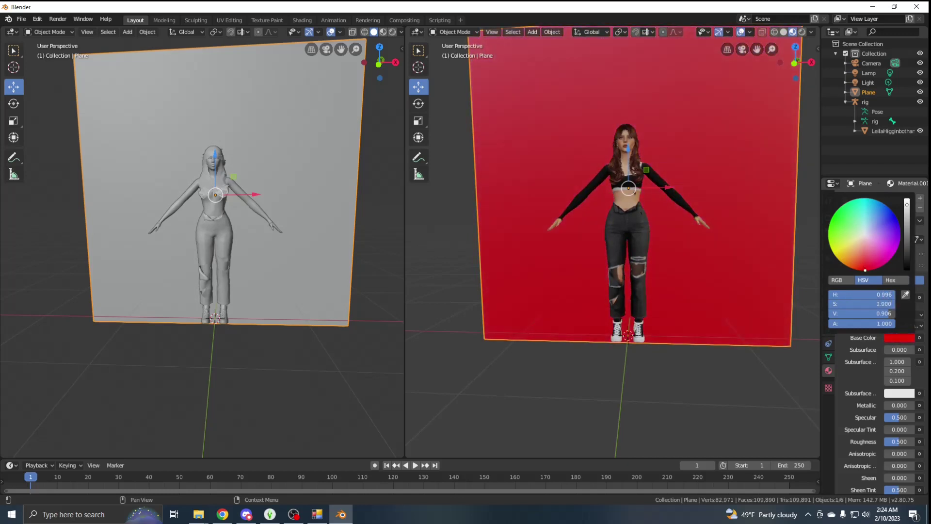
Step: Raise the red backdrop material's Metallic value to about 0.862 and deselect the plane
left_click_drag(906, 408, 927, 407)
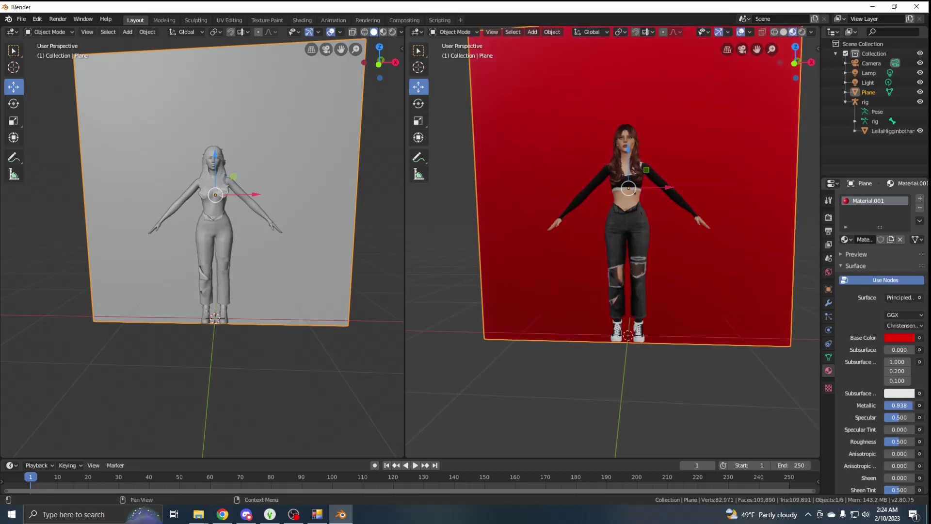
left_click(902, 297)
mouse_move(741, 287)
middle_mouse_down()
mouse_move(768, 289)
mouse_move(604, 285)
mouse_move(757, 291)
mouse_move(735, 281)
middle_mouse_up()
left_click(799, 192)
mouse_move(799, 192)
middle_mouse_down()
mouse_move(787, 192)
mouse_move(796, 187)
middle_mouse_up()
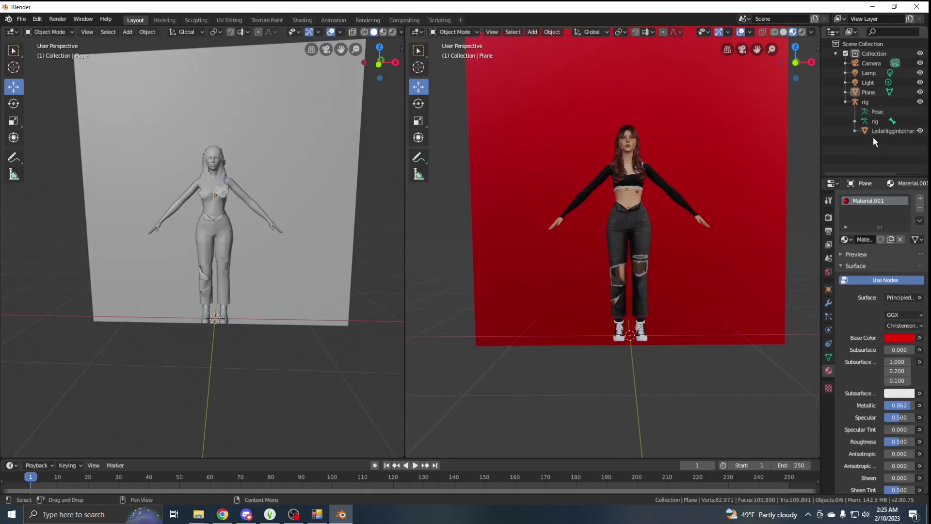
Step: Delete the Light, Lamp and Camera objects from the scene
left_click(869, 72)
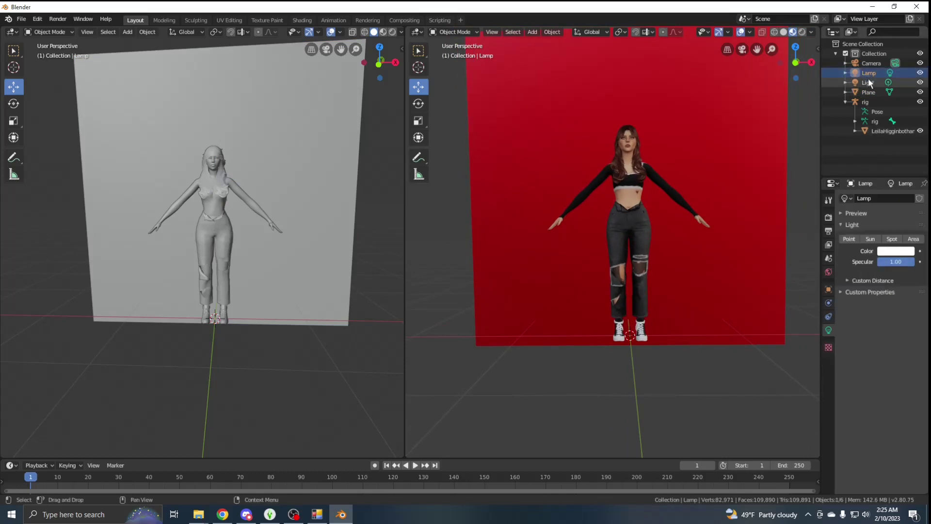
left_click(854, 149)
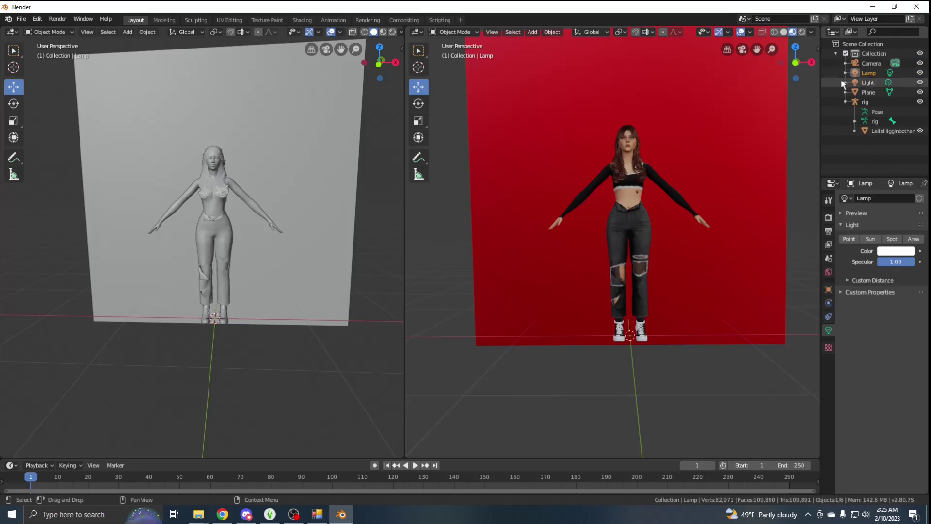
left_click(863, 74)
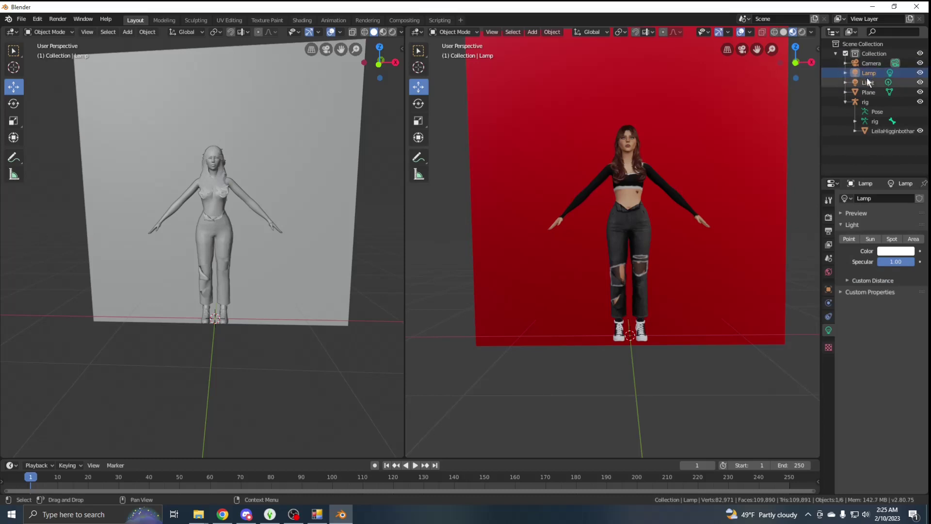
left_click(872, 82)
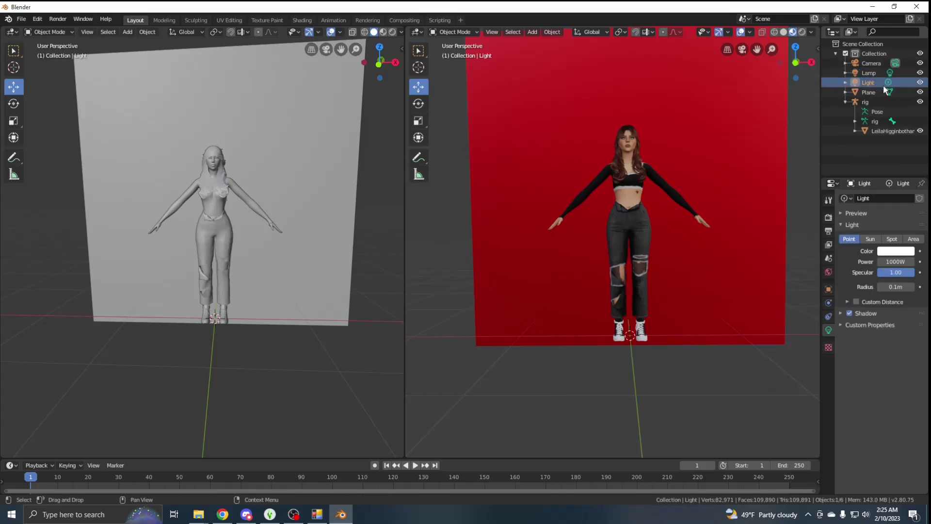
right_click(869, 81)
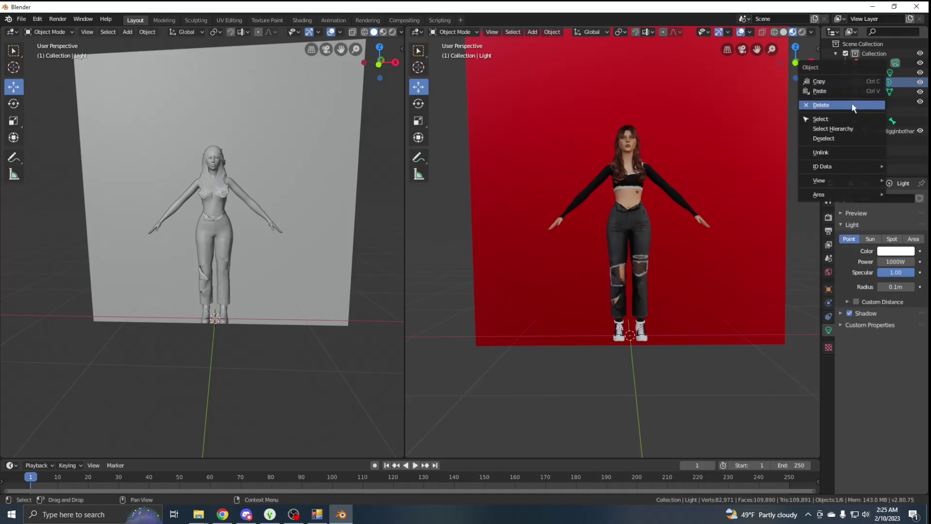
left_click(852, 104)
right_click(870, 71)
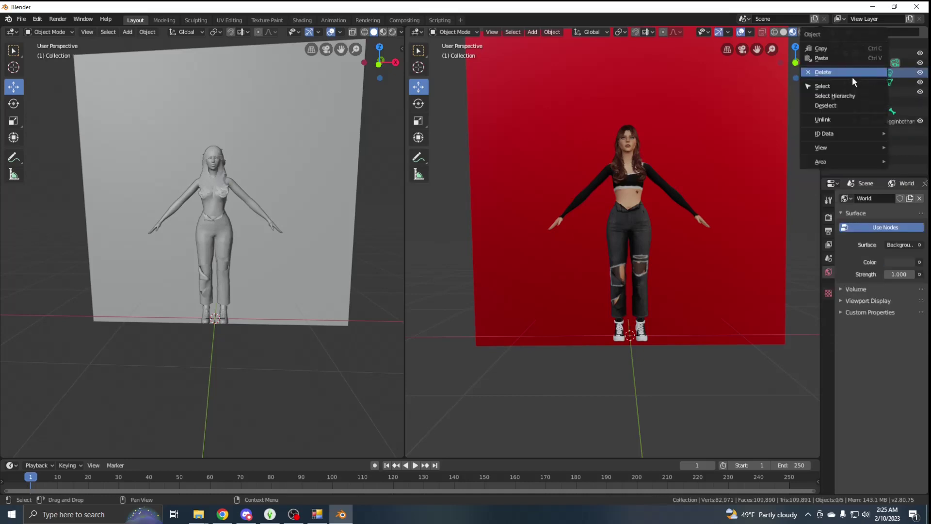
left_click(854, 68)
right_click(861, 65)
left_click(861, 65)
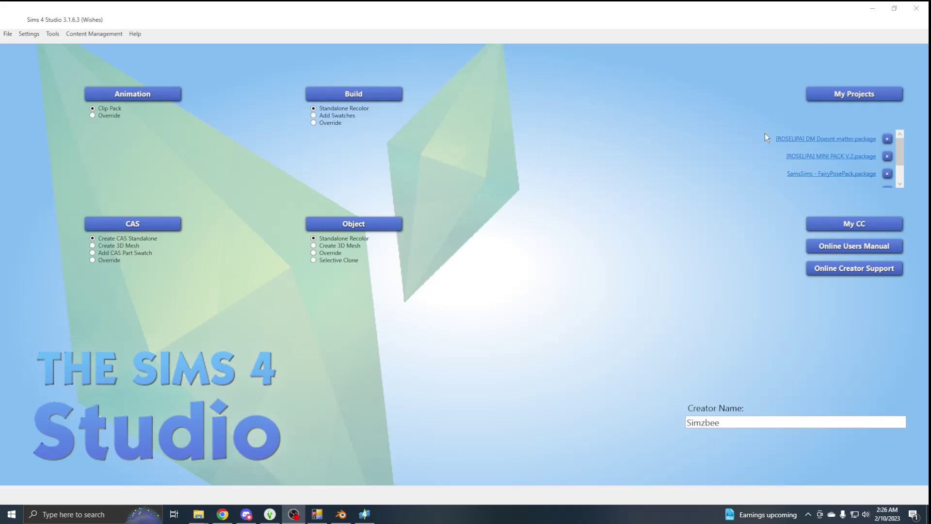
left_click(874, 95)
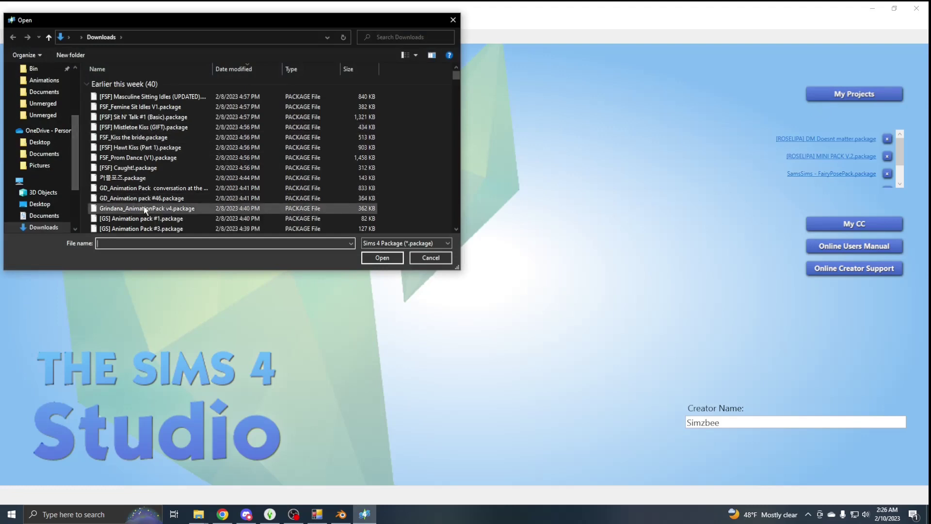
scroll(243, 197, "down", 4)
scroll(189, 172, "down", 3)
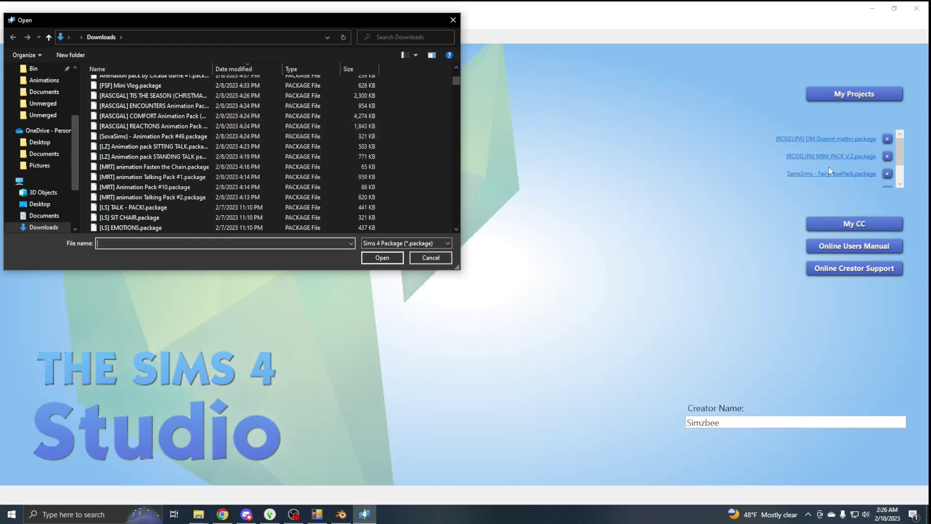
left_click(453, 19)
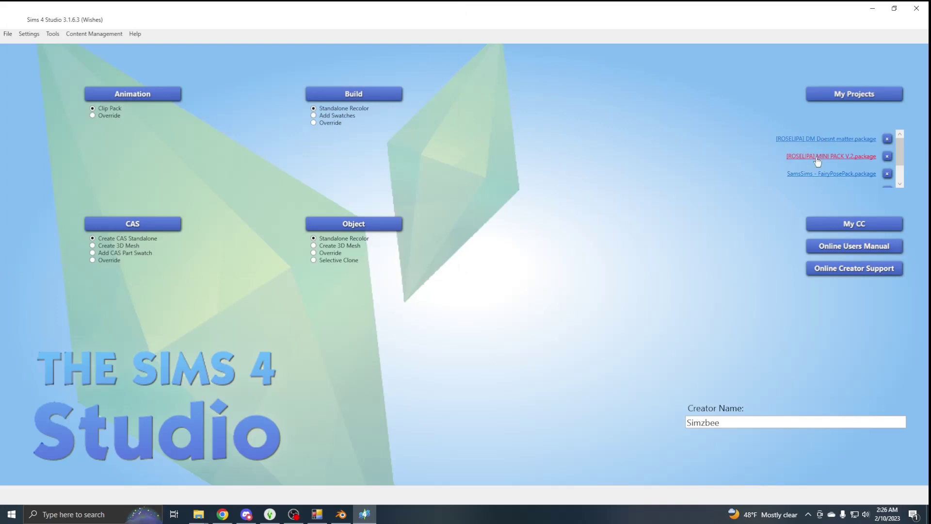
Step: In Sims 4 Studio, open the recent project [ROSELIPA] DM Doesnt matter.package and select clip 03 among its clips
left_click(831, 139)
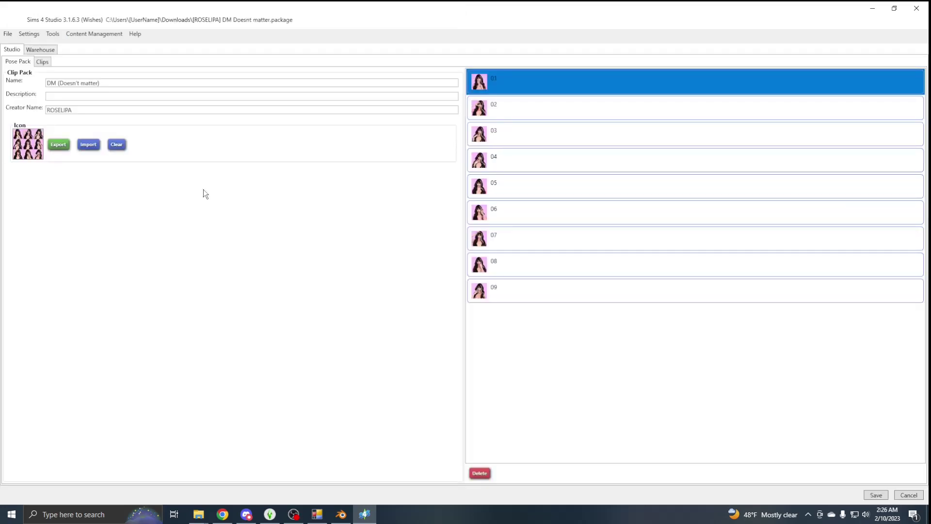
left_click(42, 63)
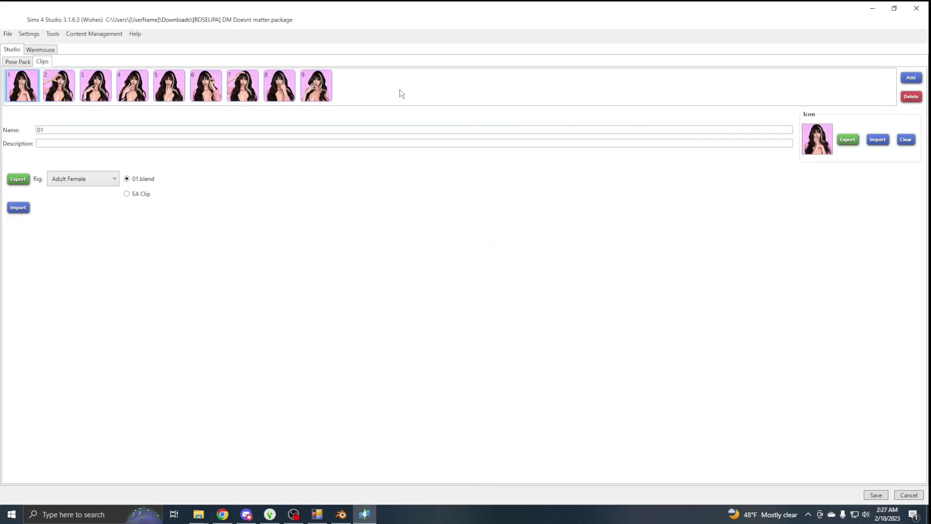
left_click(284, 97)
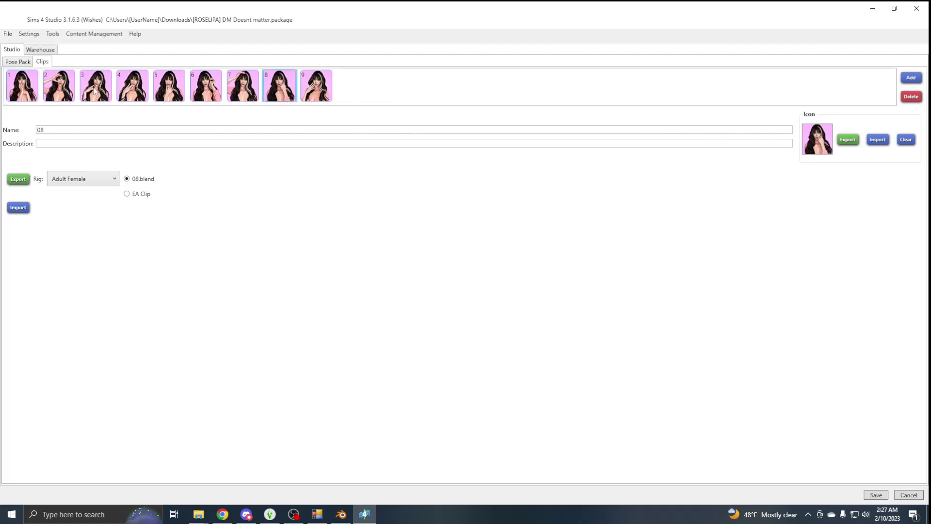
left_click(96, 93)
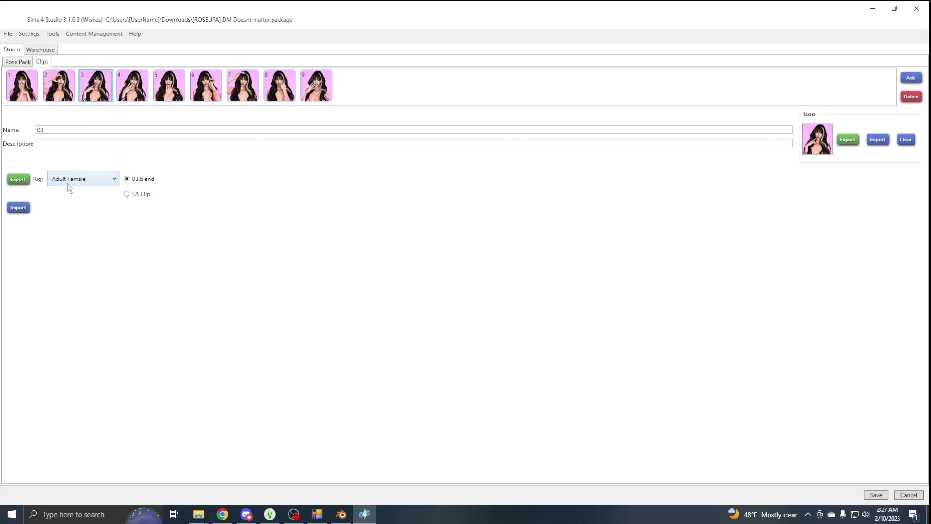
Step: Export clip 03 for the Adult Female rig as BlenderTutorial into the G: drive folder Created By Me\Poses and close the folder window
left_click(19, 179)
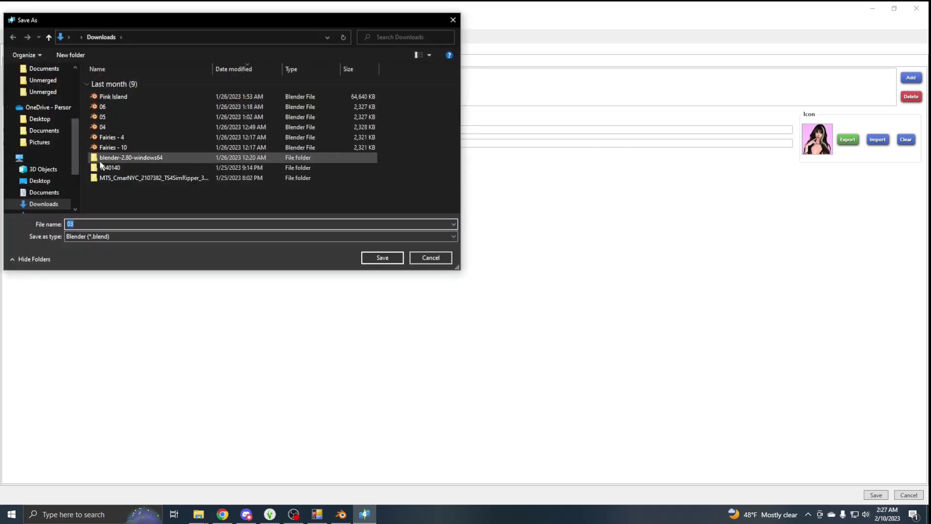
scroll(60, 149, "down", 2)
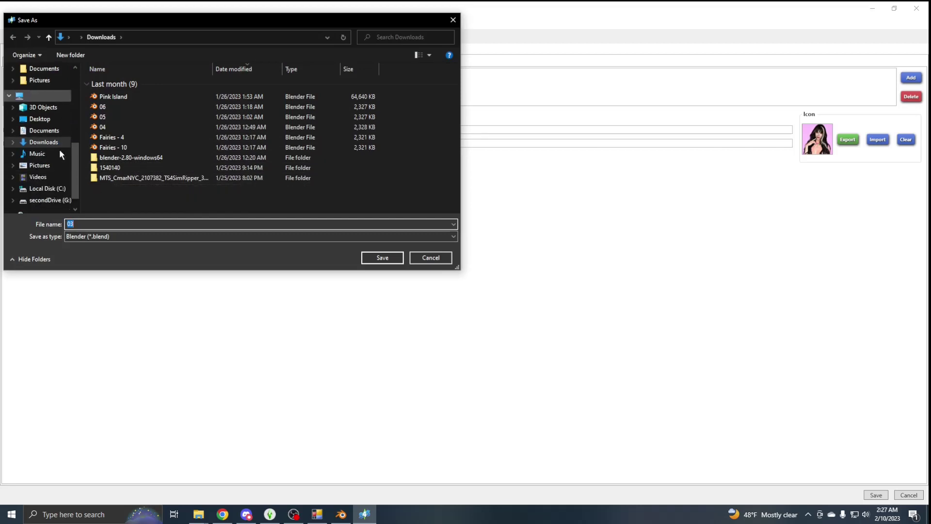
left_click(49, 199)
left_click(121, 158)
double_click(121, 158)
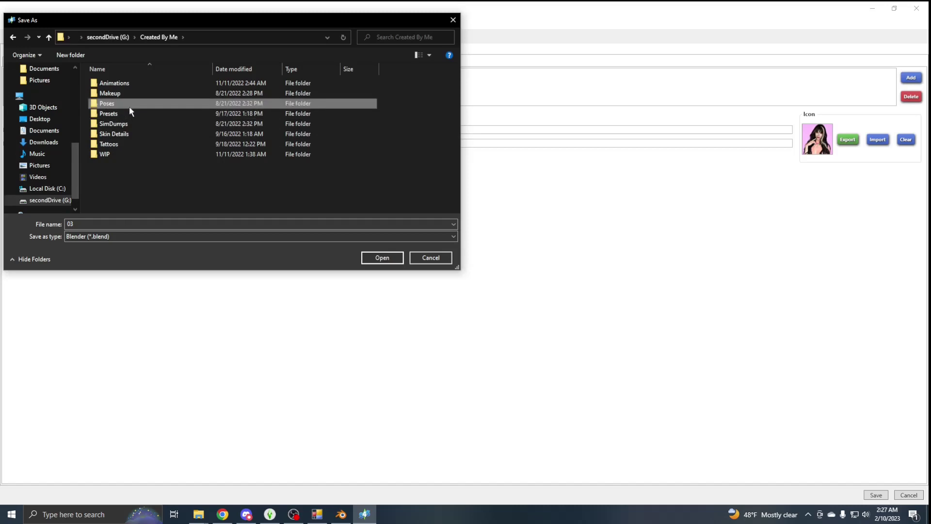
double_click(129, 104)
left_click(110, 225)
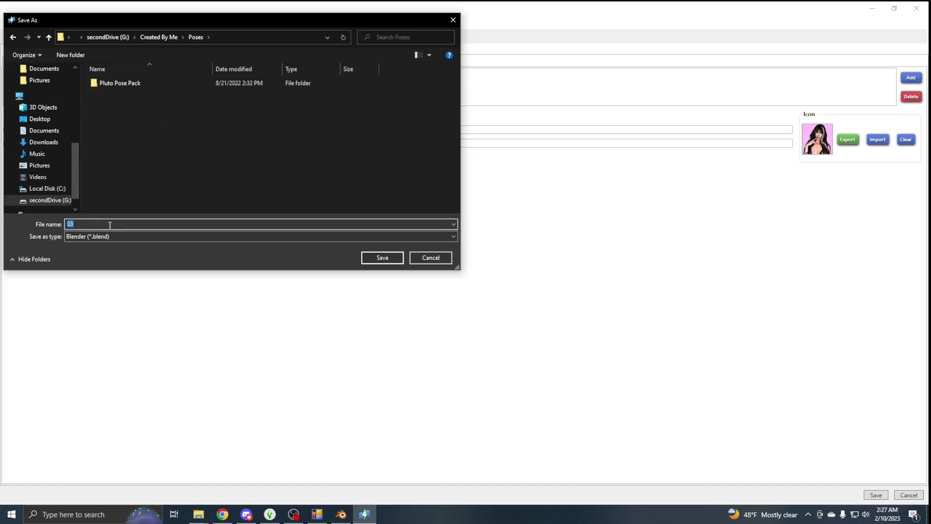
left_click(383, 258)
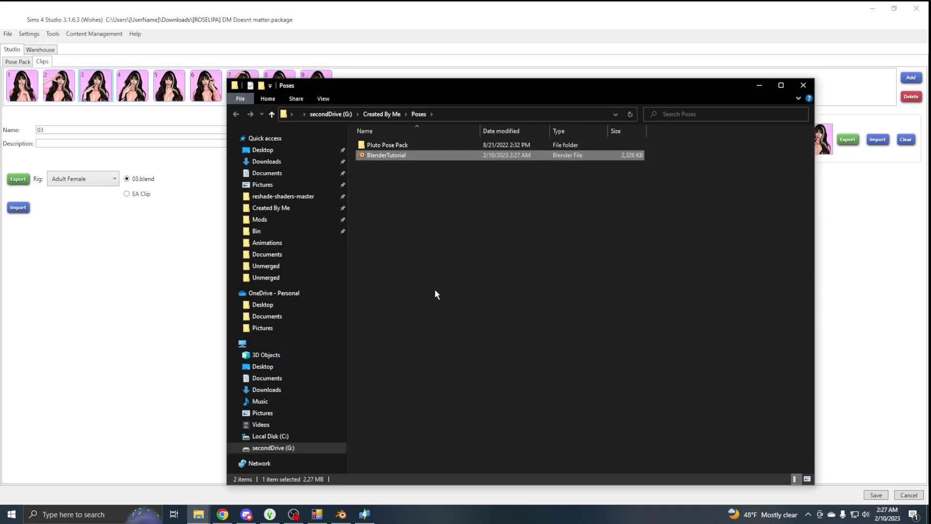
left_click(803, 85)
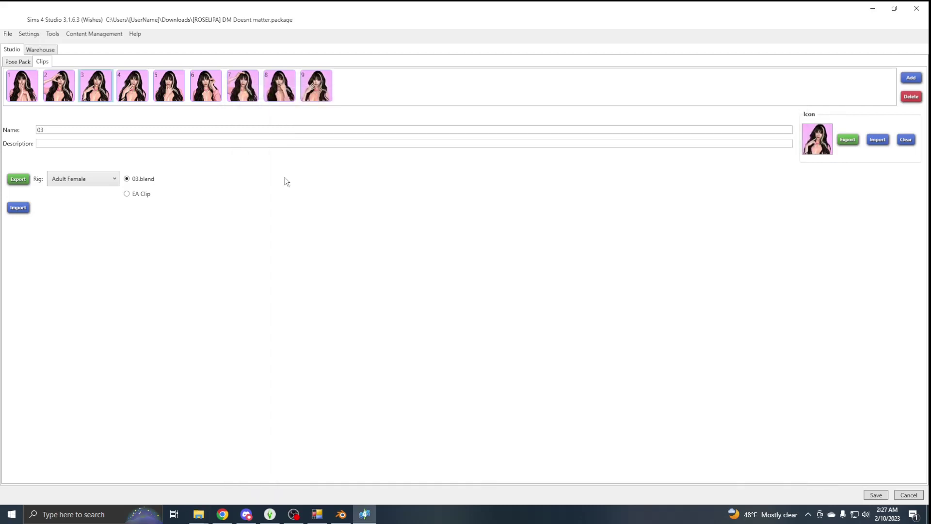
left_click(103, 180)
scroll(92, 236, "down", 1)
scroll(93, 250, "up", 1)
left_click(402, 225)
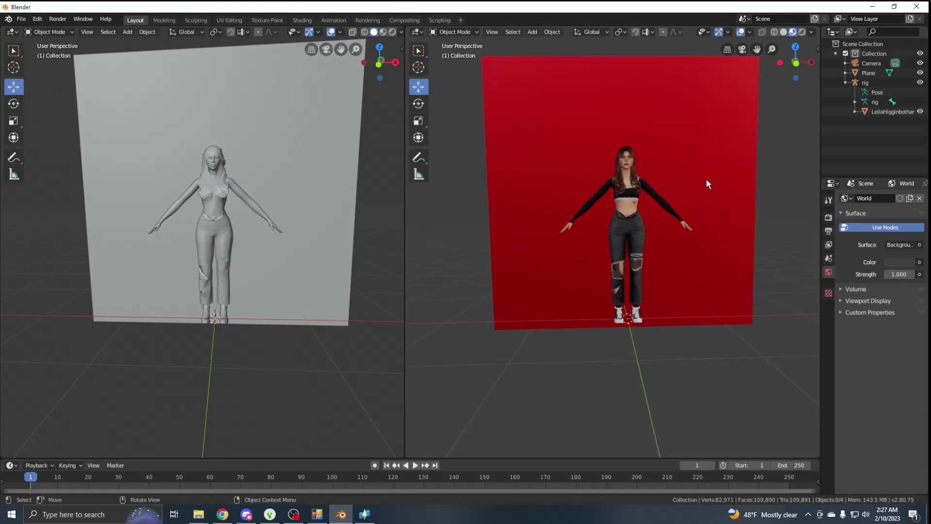
Step: In Blender, select the Sim's rig and insert a LocRot keyframe for it at frame 1
left_click(874, 102)
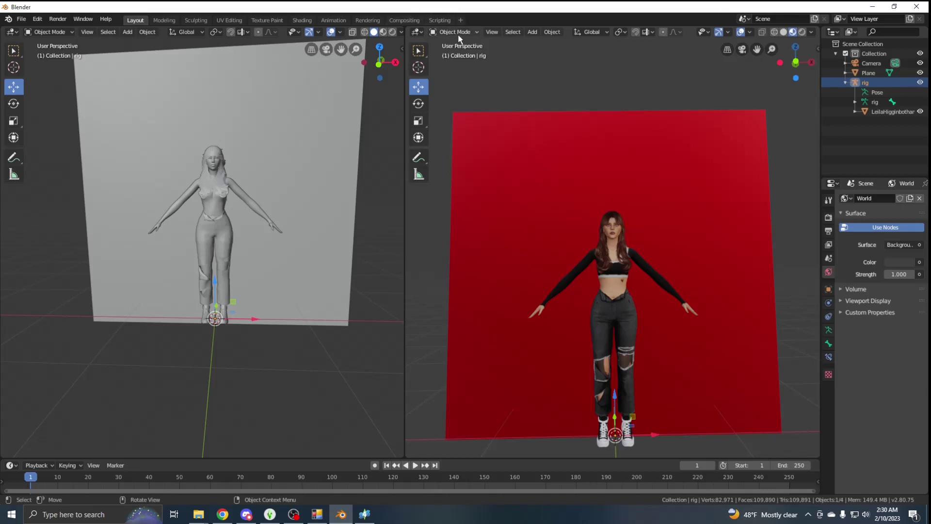
scroll(668, 276, "up", 1)
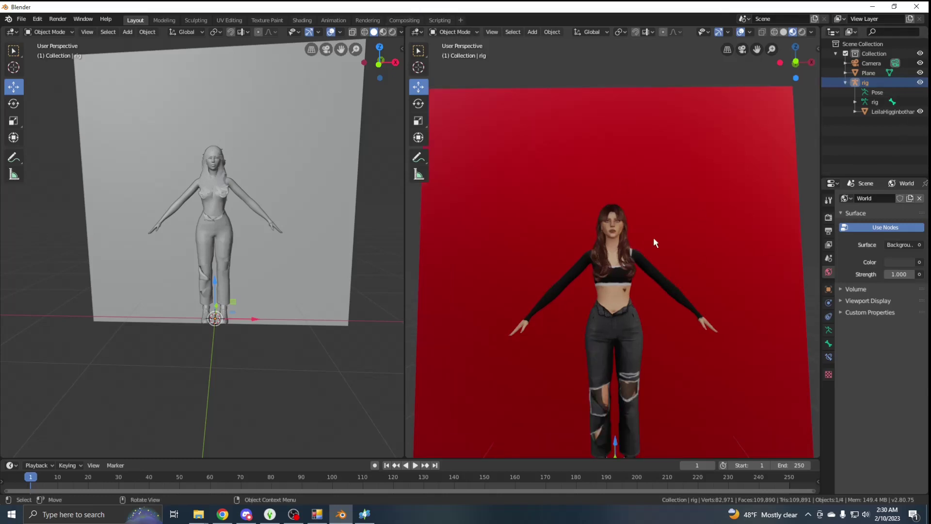
key("i")
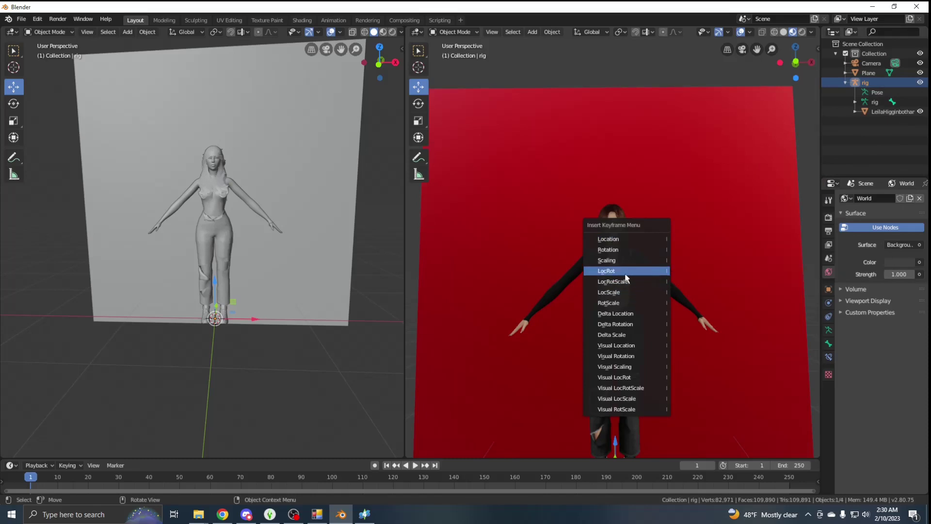
left_click(602, 275)
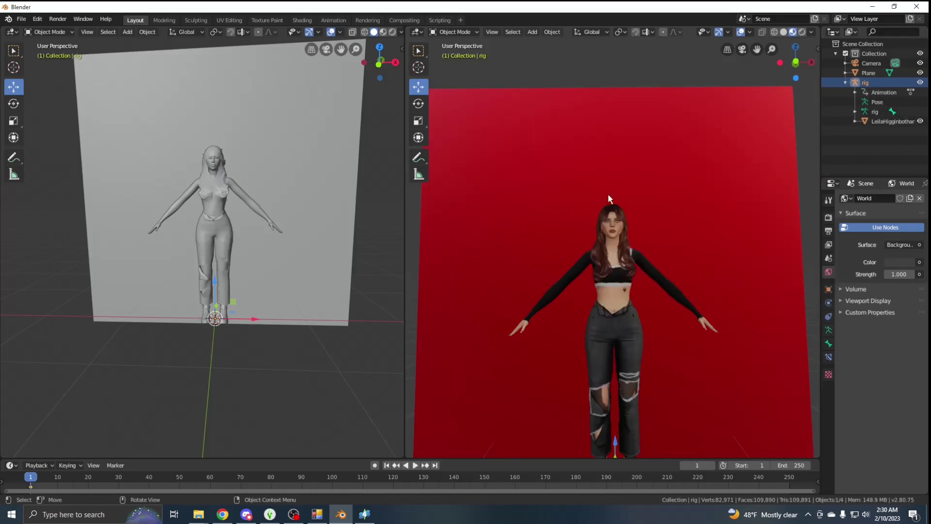
Step: Change the solid-shaded 3D viewport area to the Nonlinear Animation editor
scroll(626, 196, "down", 2)
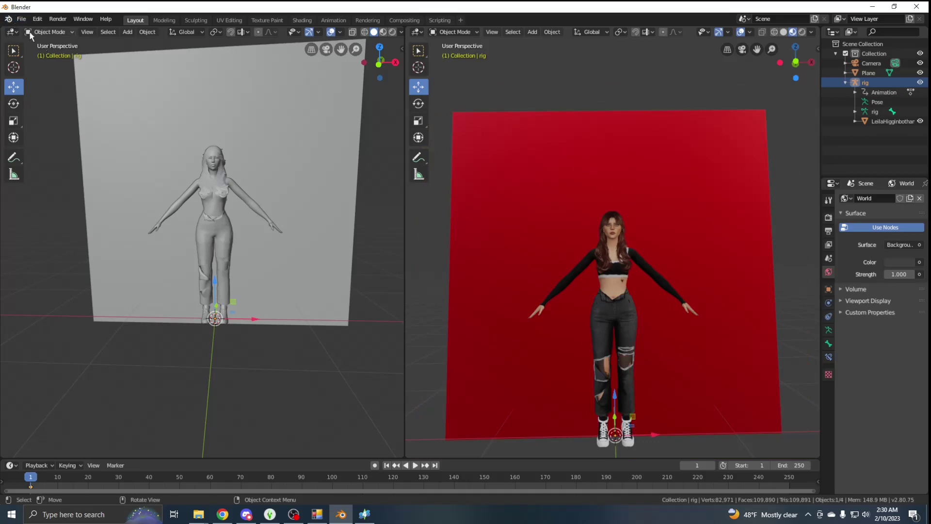
left_click(15, 33)
left_click(14, 33)
left_click(11, 33)
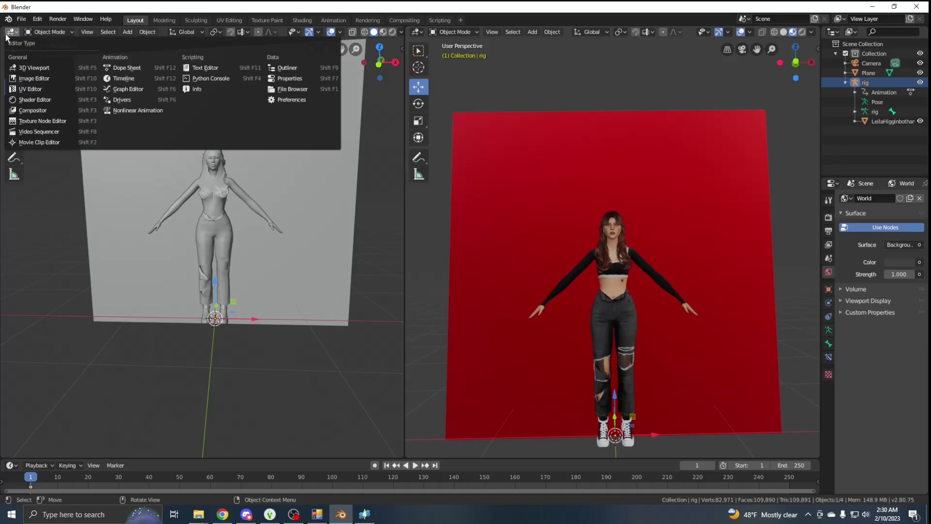
left_click(131, 110)
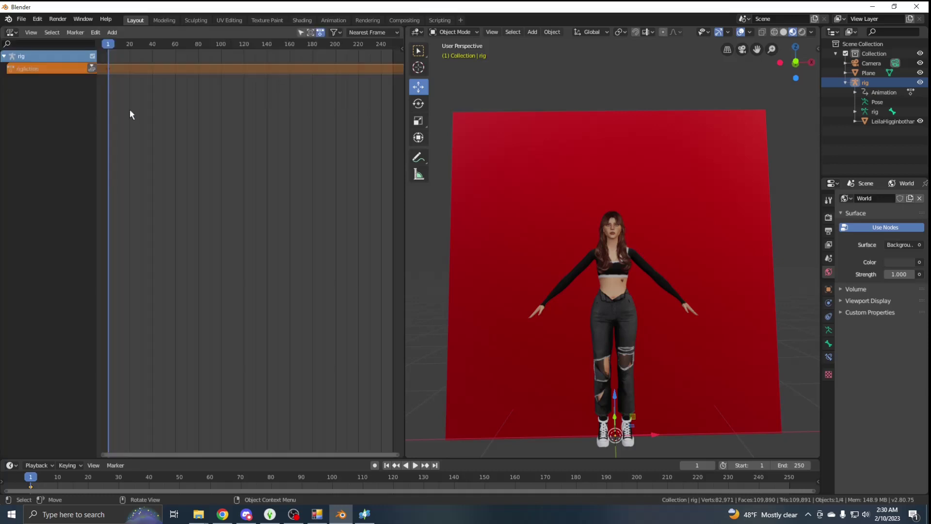
Step: Push the rig's action down onto an NLA track and delete the resulting strip, leaving the track empty
left_click(91, 68)
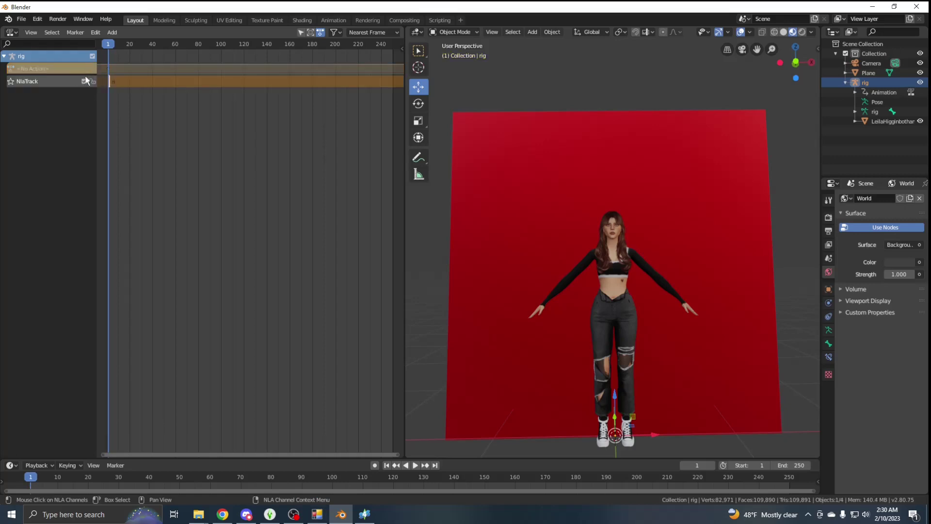
right_click(127, 80)
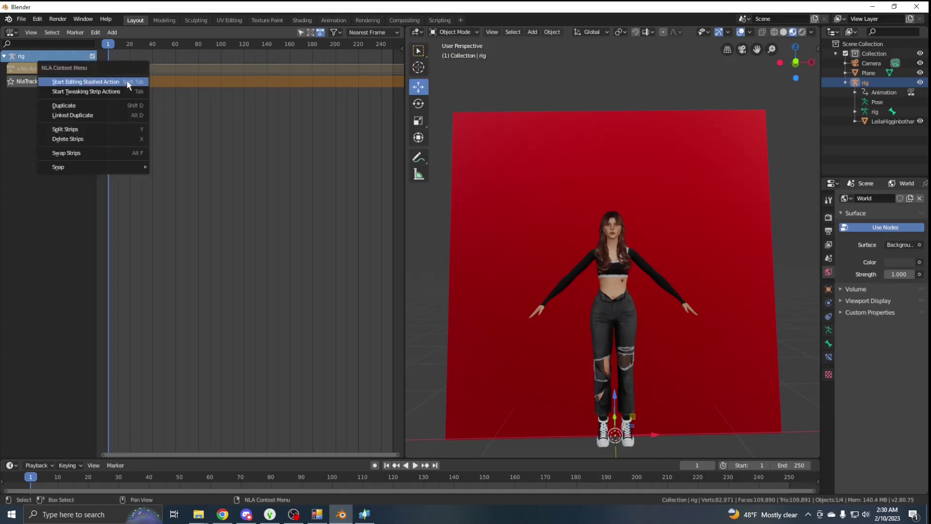
left_click(91, 141)
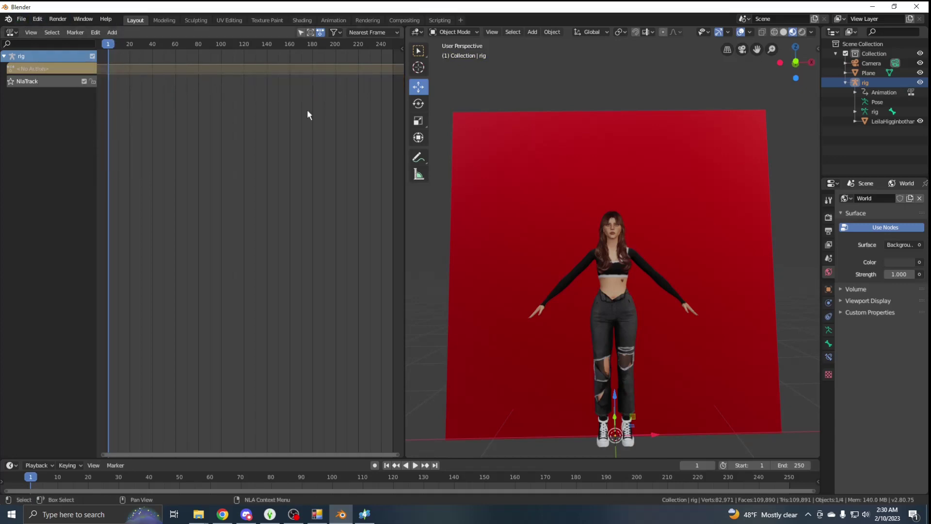
left_click(29, 20)
mouse_move(62, 158)
left_click(64, 126)
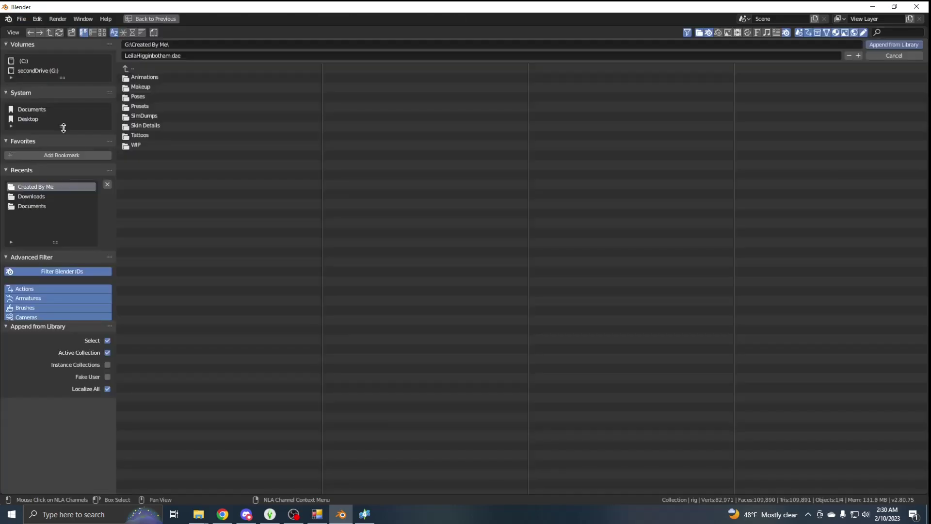
left_click(137, 96)
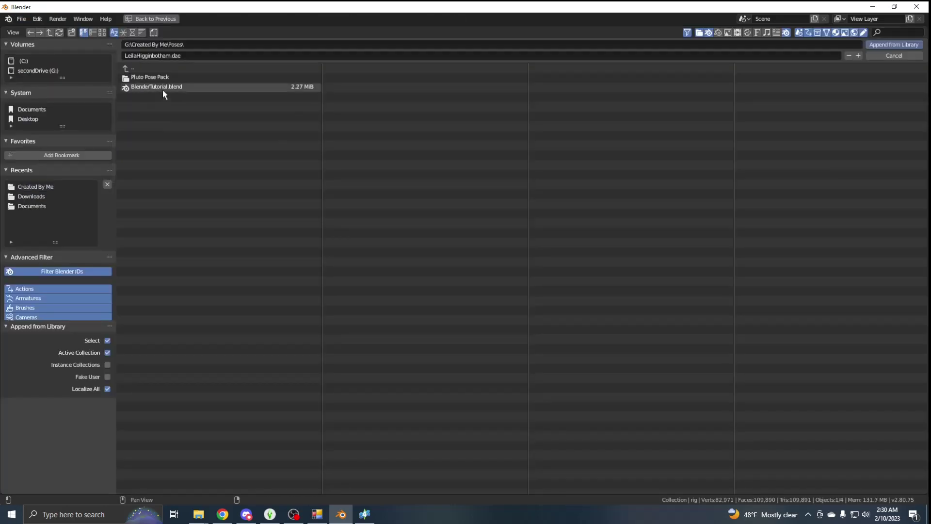
left_click(165, 87)
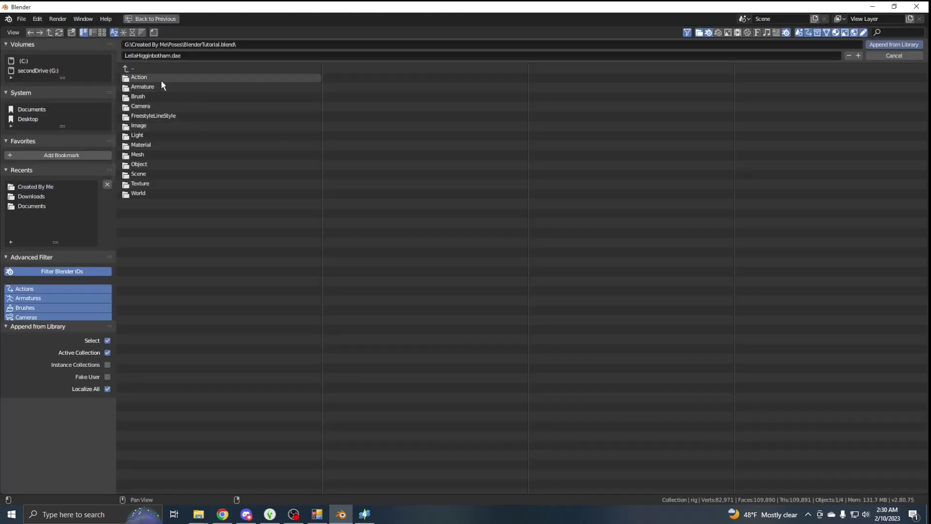
left_click(161, 81)
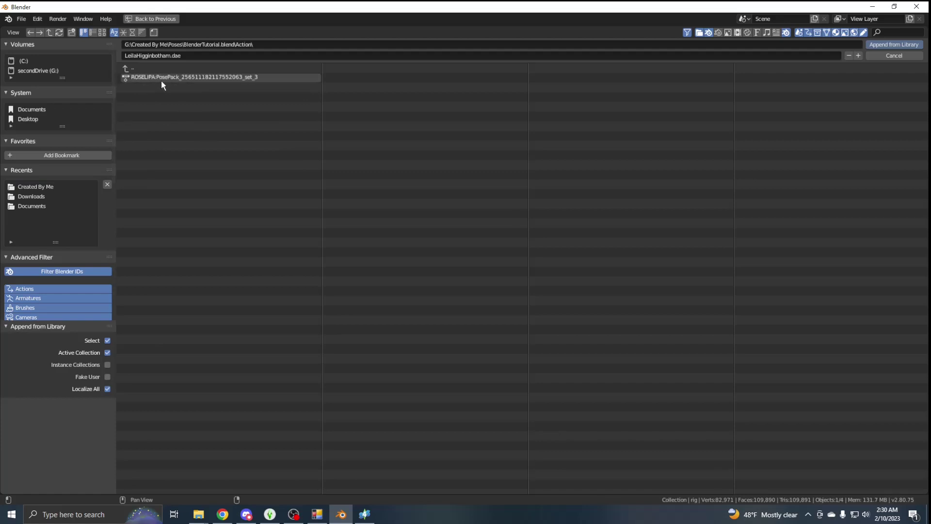
left_click(199, 75)
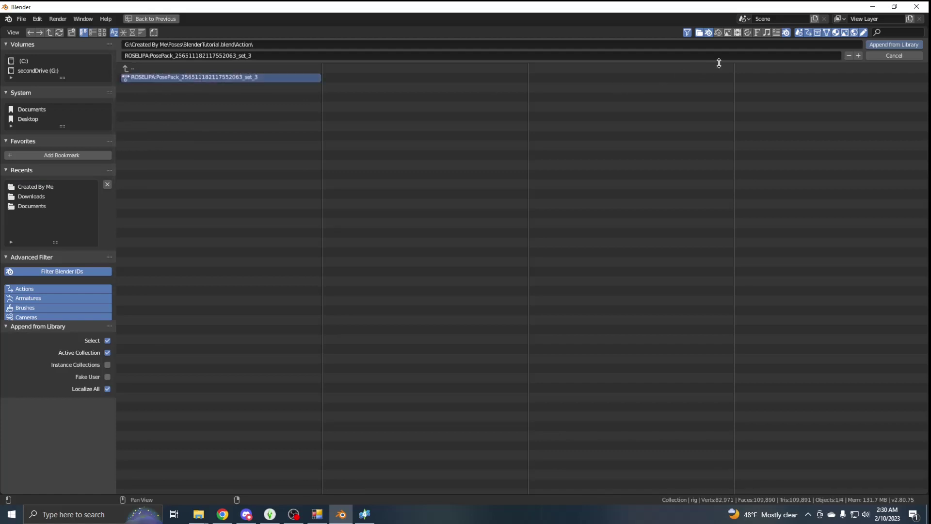
left_click(891, 43)
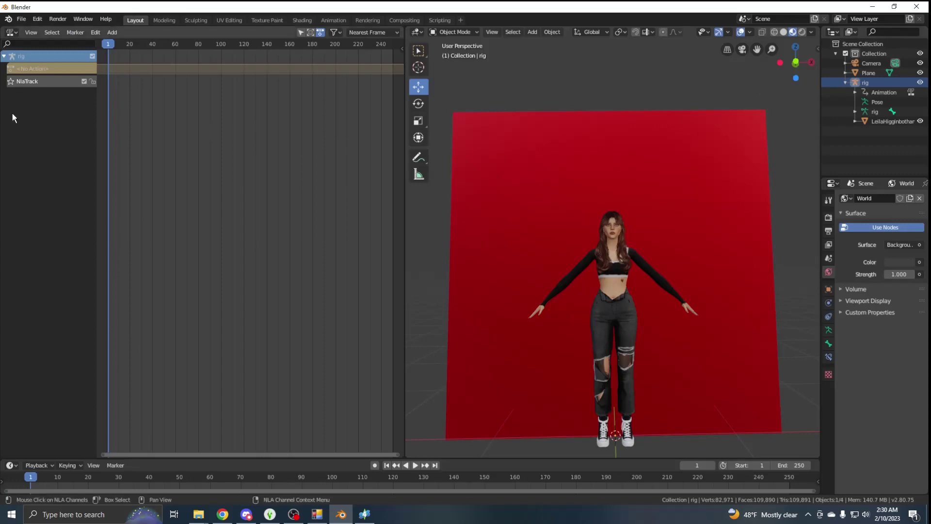
Step: Add the appended ROSELIPA pose action as an action strip on the rig's NlaTrack
left_click(112, 33)
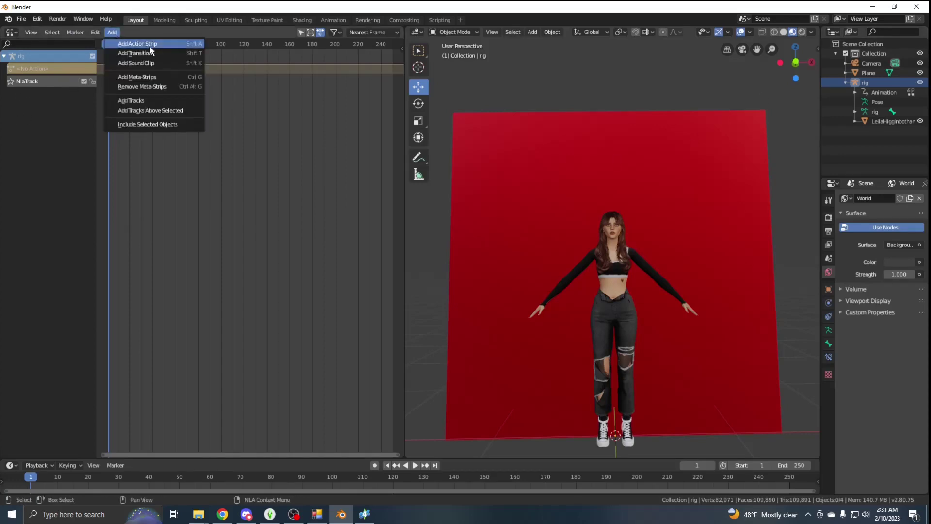
left_click(148, 43)
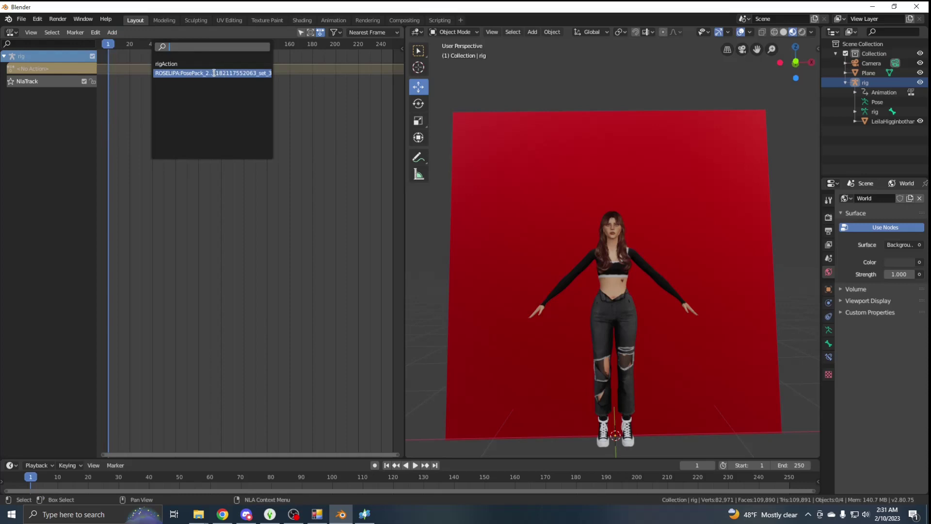
left_click(214, 73)
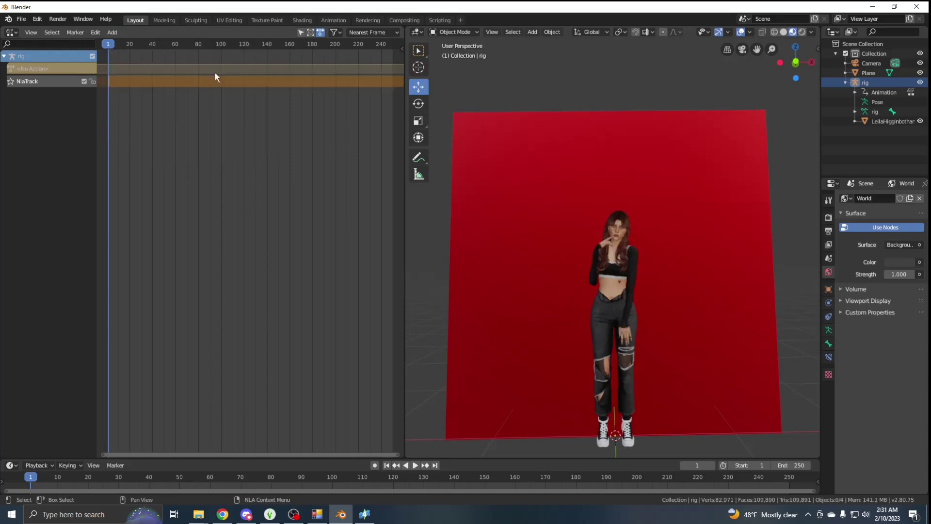
Step: Turn the Nonlinear Animation area back into a 3D Viewport with rendered shading, looking through the camera
left_click(12, 33)
left_click(29, 69)
scroll(689, 272, "up", 3)
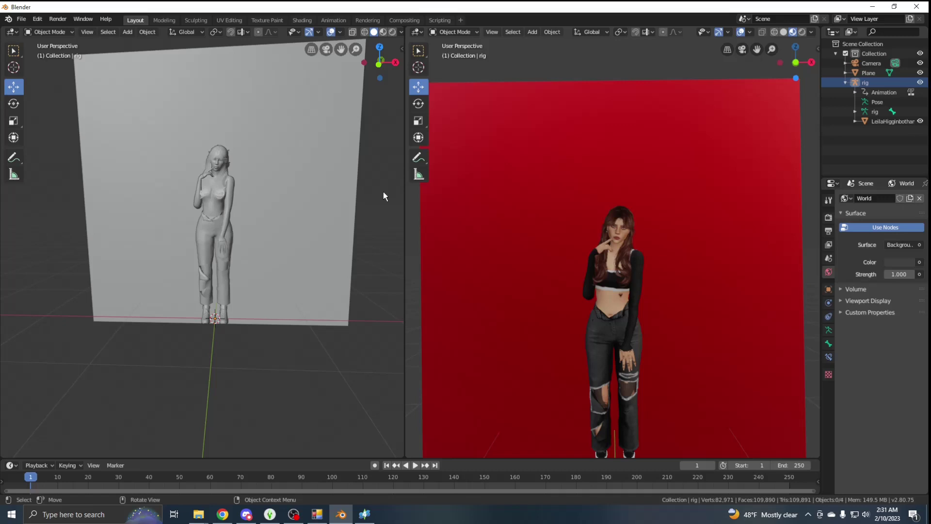
left_click(392, 32)
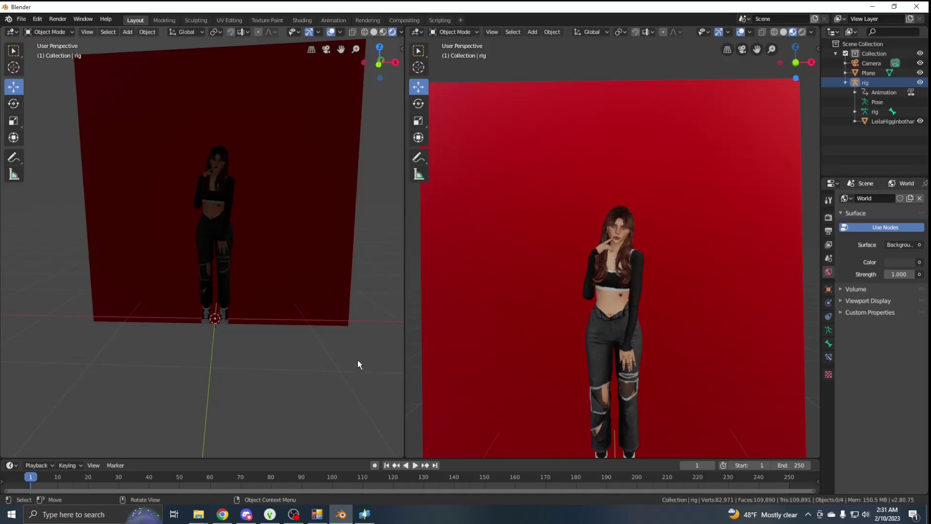
key("KP_0")
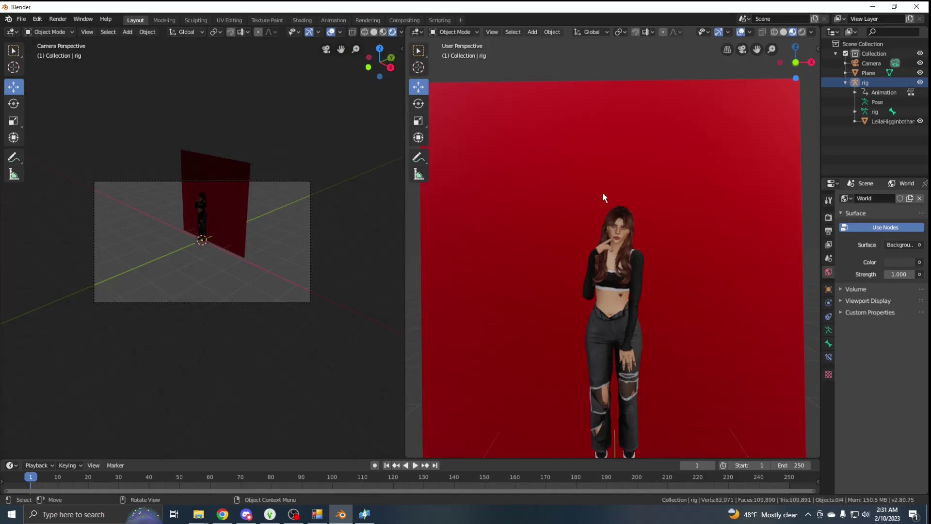
Step: Select the camera and move it along the X axis toward the Sim, then lower it along the Z axis
scroll(603, 196, "down", 8)
middle_click_drag(700, 214, 680, 231)
left_click(875, 63)
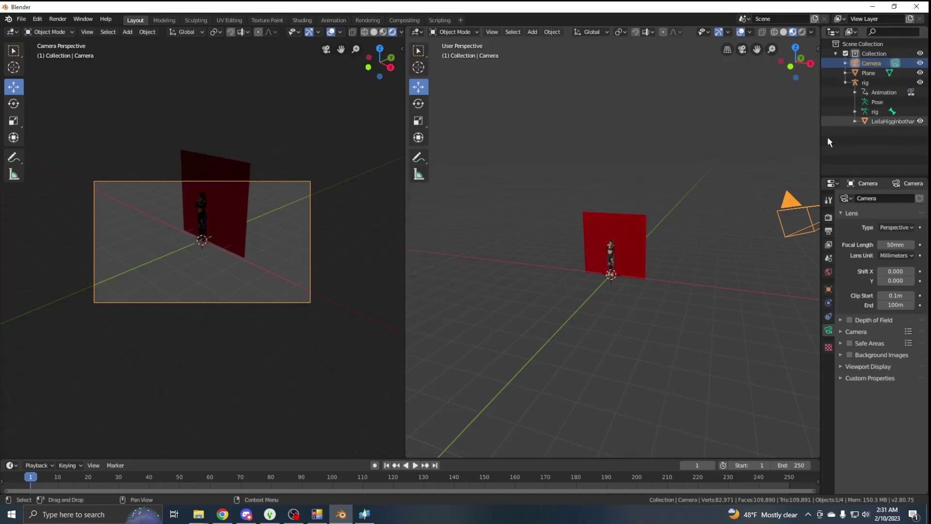
scroll(776, 214, "down", 1)
key("g")
key("x")
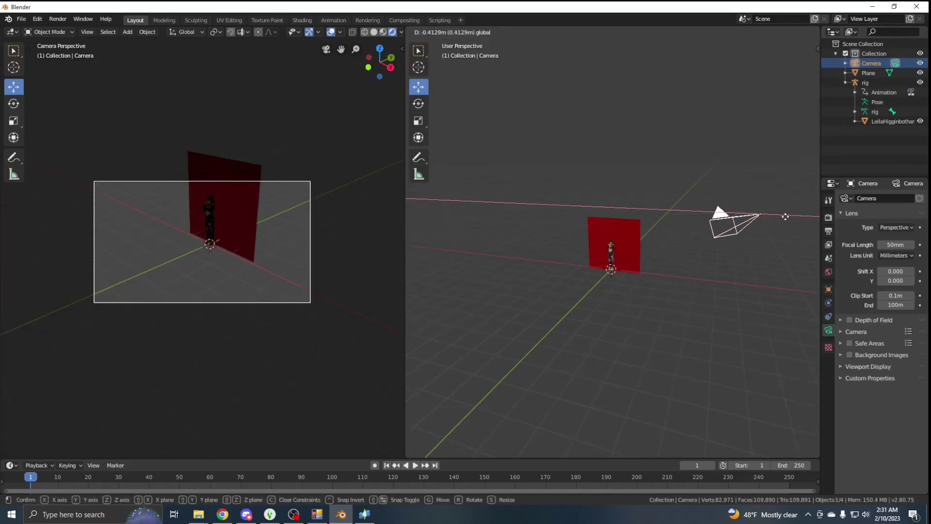
left_click(601, 207)
key("g")
key("z")
left_click_drag(597, 196, 622, 237)
Step: Rotate the camera to face the Sim and red backdrop, and move it closer to them
left_click(419, 103)
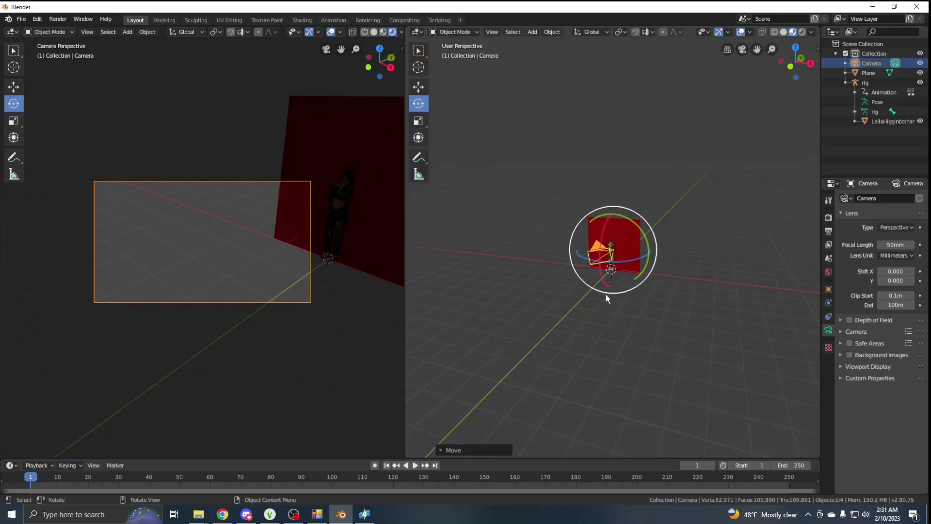
mouse_move(622, 264)
left_mouse_down()
mouse_move(609, 260)
mouse_move(621, 252)
left_mouse_up()
left_click(420, 88)
scroll(619, 252, "up", 4)
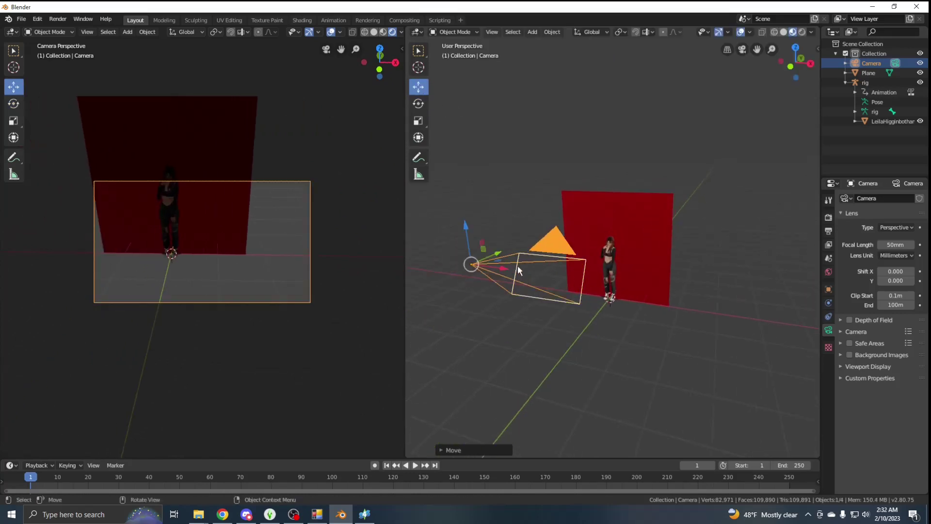
left_click_drag(518, 270, 584, 221)
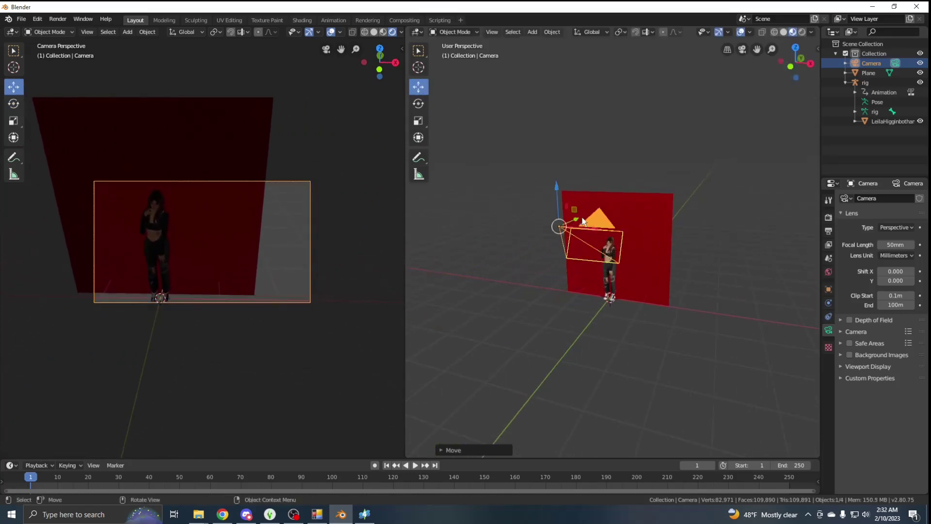
Step: Adjust the camera's height, distance and sideways position so its frame centers on the Sim's head and torso
left_click_drag(557, 192, 546, 299)
left_click(419, 104)
left_click(418, 87)
left_click_drag(602, 305, 573, 300)
left_click_drag(553, 277, 598, 244)
left_click_drag(581, 218, 582, 227)
left_click_drag(620, 270, 614, 269)
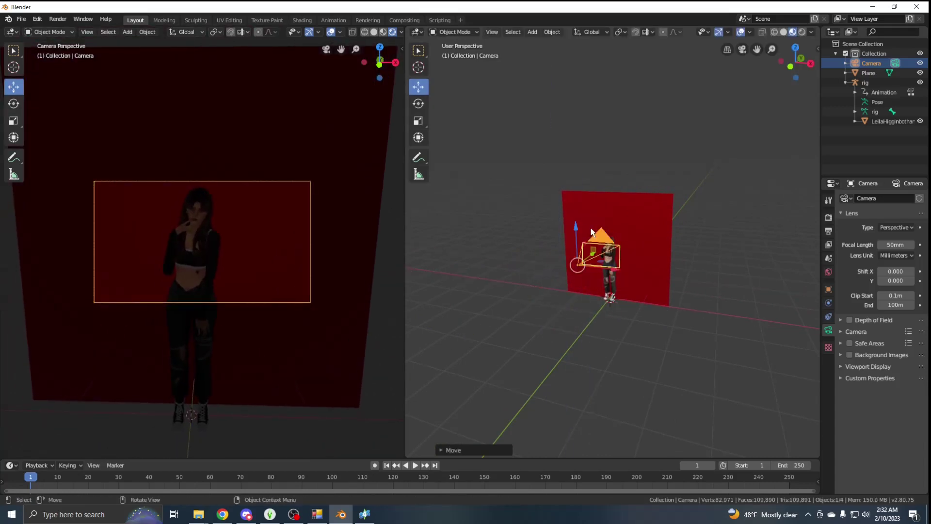
Step: Rotate the camera slightly and fine-tune its height and distance so its frame closes in on the Sim's head and torso
scroll(241, 214, "up", 1)
left_click(418, 104)
left_click_drag(562, 248, 561, 254)
left_click(419, 87)
left_click_drag(592, 254, 603, 246)
left_click_drag(586, 220, 585, 237)
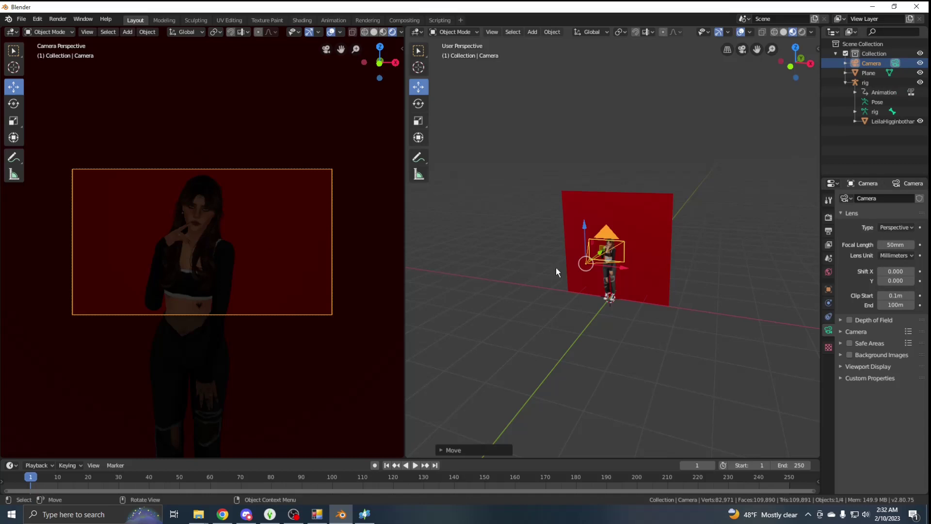
left_click(698, 169)
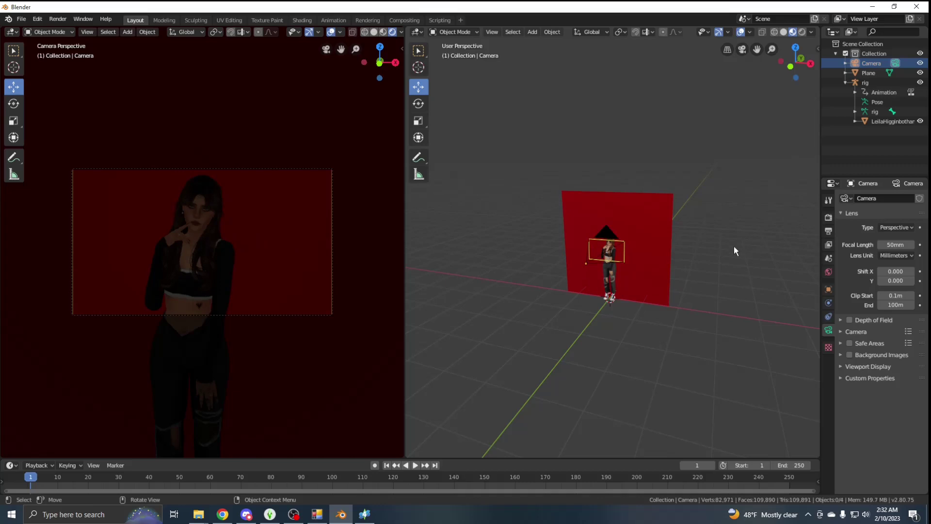
Step: Add a point light and move it along the Y axis to the front of the Sim
key("shift+a")
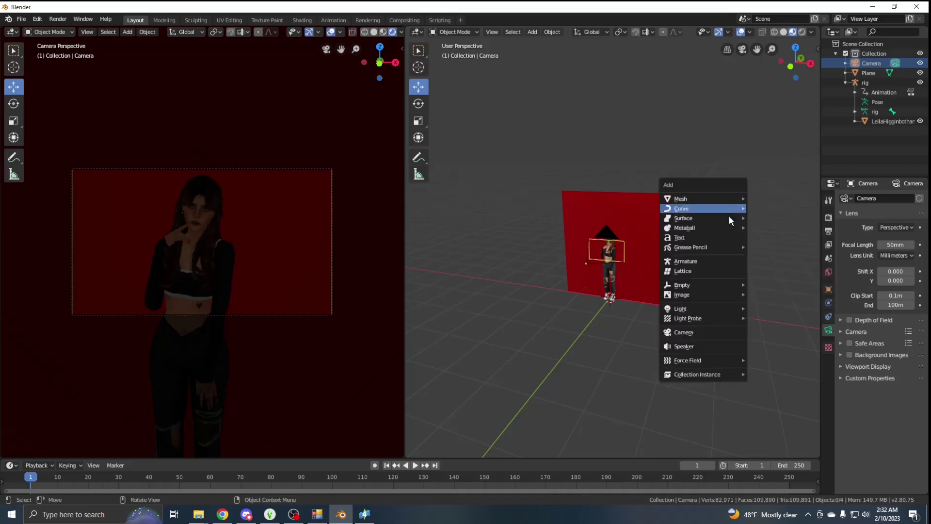
mouse_move(726, 309)
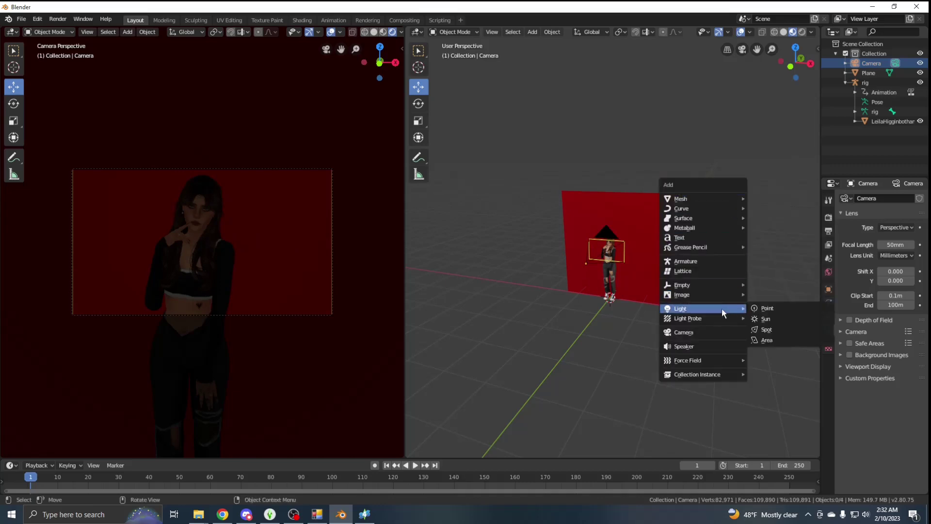
left_click(764, 309)
key("g")
key("y")
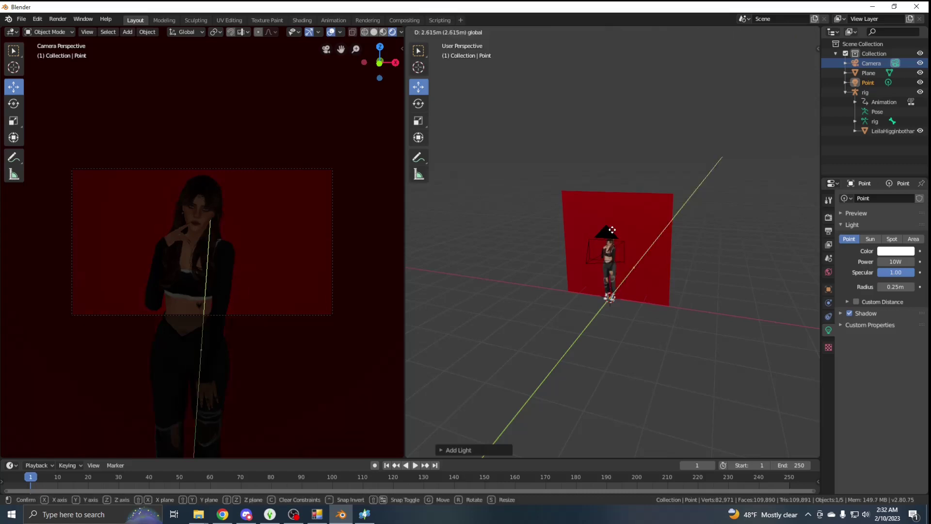
left_click(556, 283)
Step: Raise the point light along the Z axis above the Sim's head, then shift it sideways and along the Y axis
key("g")
key("z")
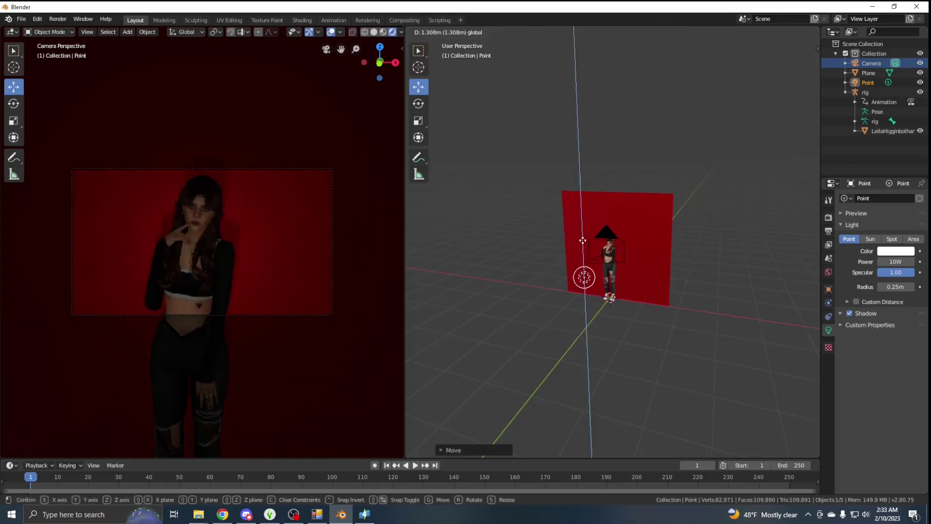
left_click_drag(583, 222, 613, 237)
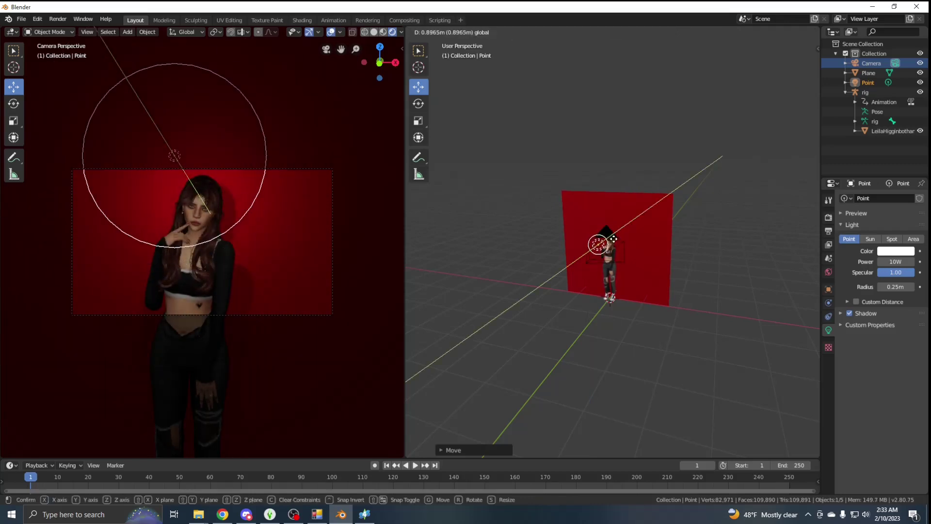
left_click(609, 237)
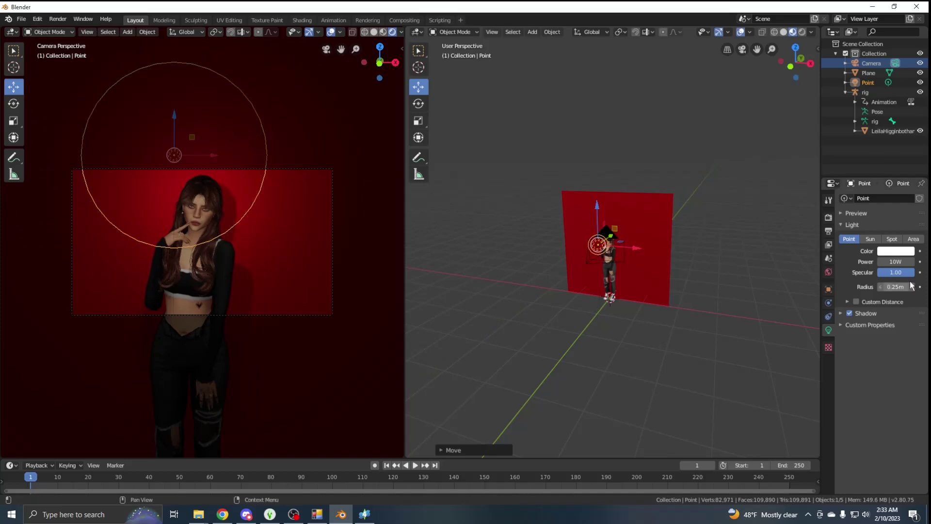
Step: Give the point light a warm peach color, 13.4 W power and a 0.47 m radius
left_click(895, 251)
left_click_drag(861, 164, 857, 169)
left_click(734, 296)
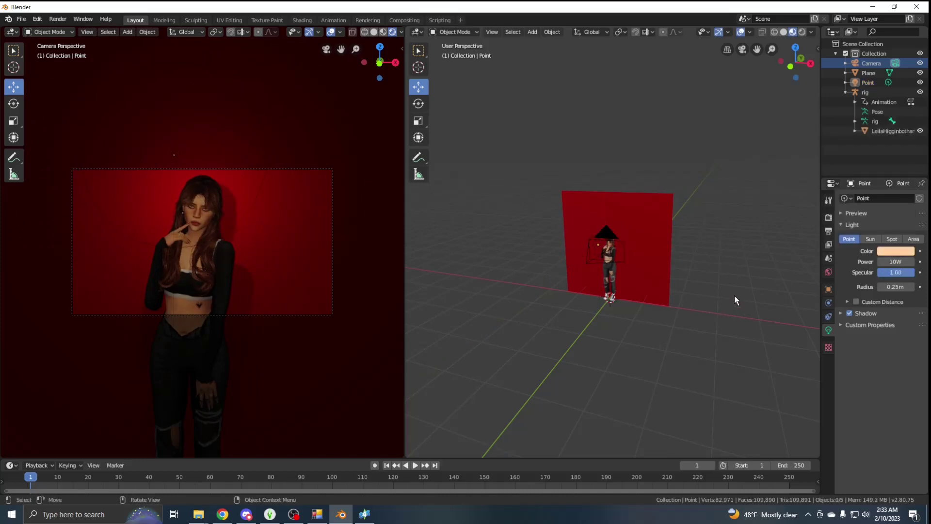
left_click_drag(910, 262, 912, 287)
Step: Add a sun light and move it up and off to one side of the Sim
key("shift+a")
mouse_move(735, 317)
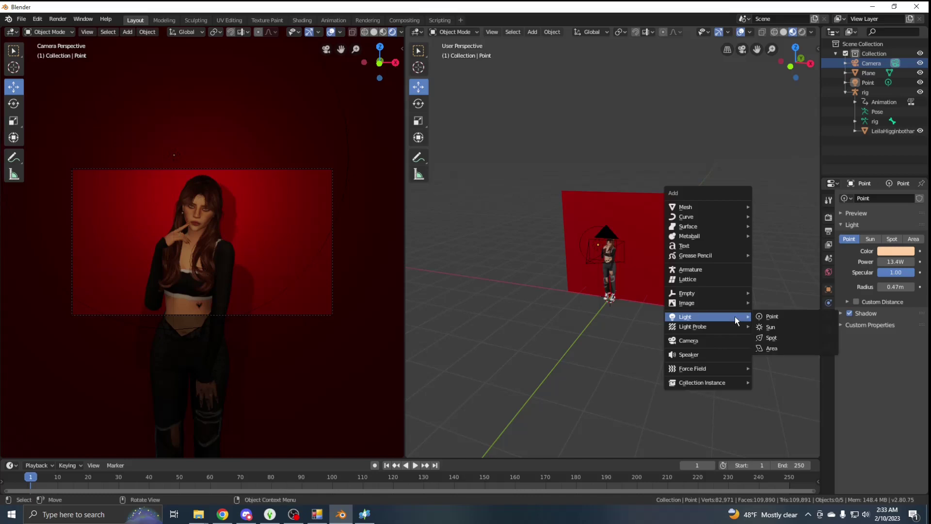
left_click(774, 327)
left_click_drag(614, 266, 644, 179)
middle_click_drag(700, 183, 667, 204)
left_click_drag(668, 204, 549, 152)
Step: Rotate the sun light so it shines diagonally toward the Sim, and check the lighting on her face and torso
left_click(419, 104)
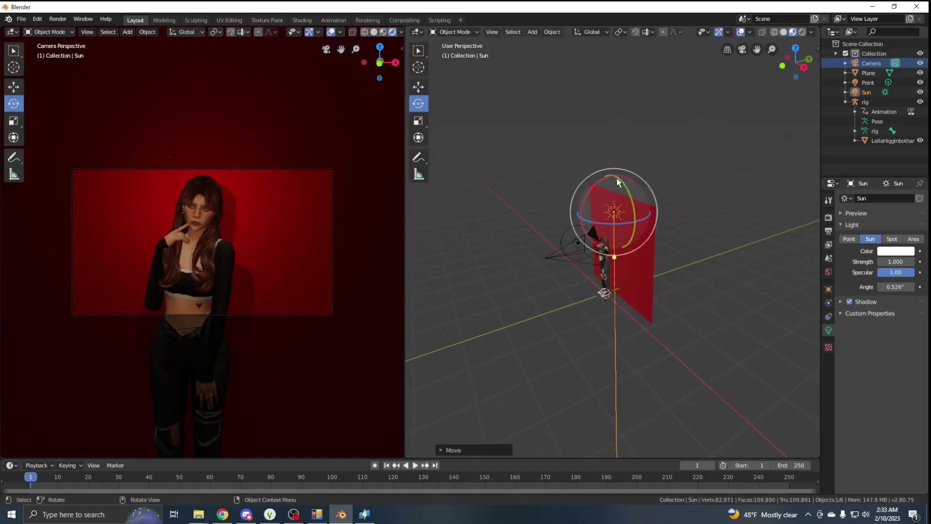
left_click_drag(617, 182, 515, 266)
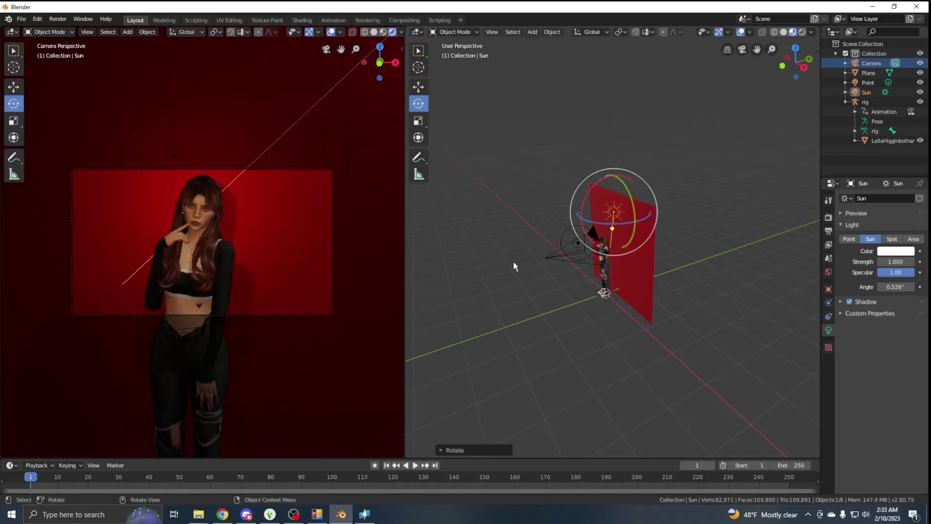
scroll(226, 254, "up", 4)
scroll(226, 253, "up", 3)
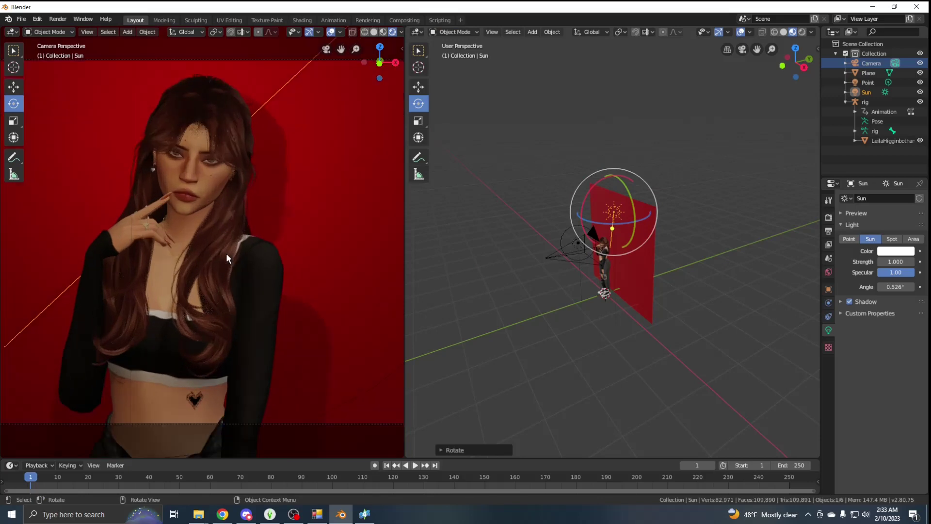
scroll(226, 252, "down", 6)
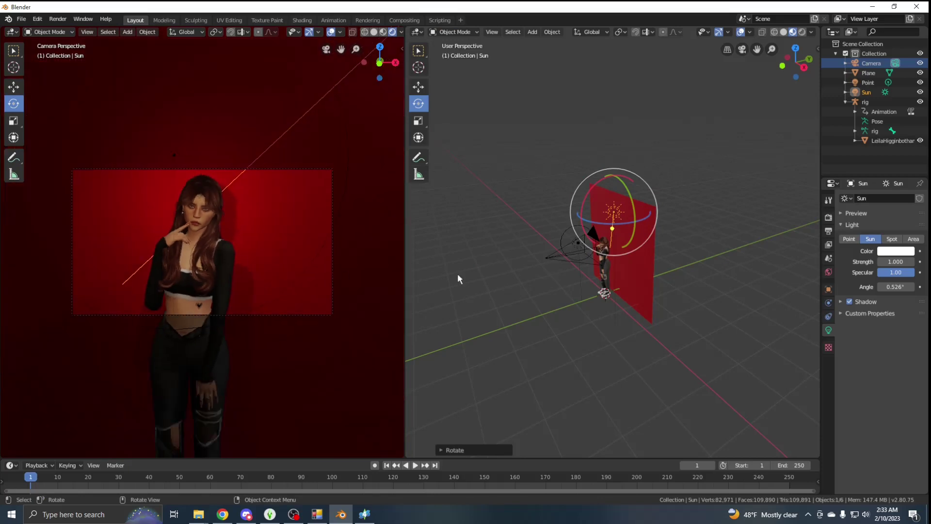
middle_click_drag(505, 263, 649, 248)
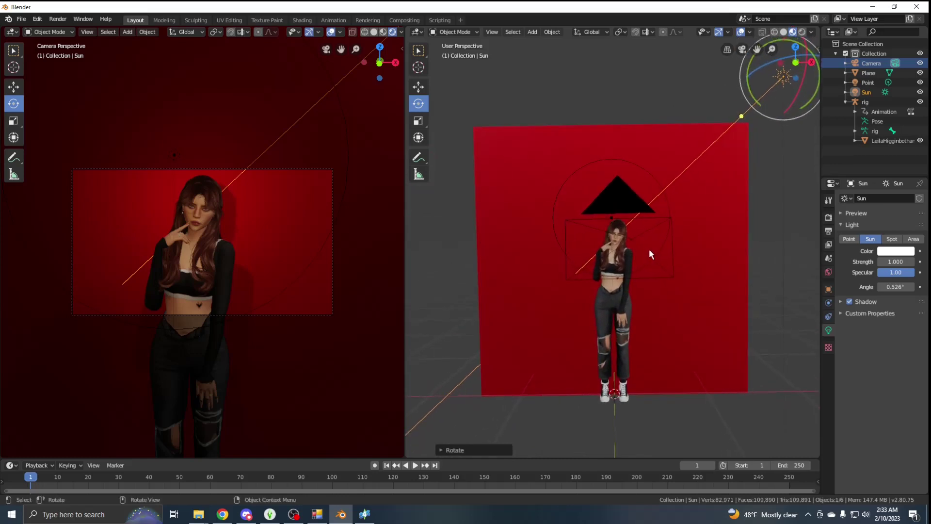
Step: Set the scene's render engine to Cycles
left_click(829, 218)
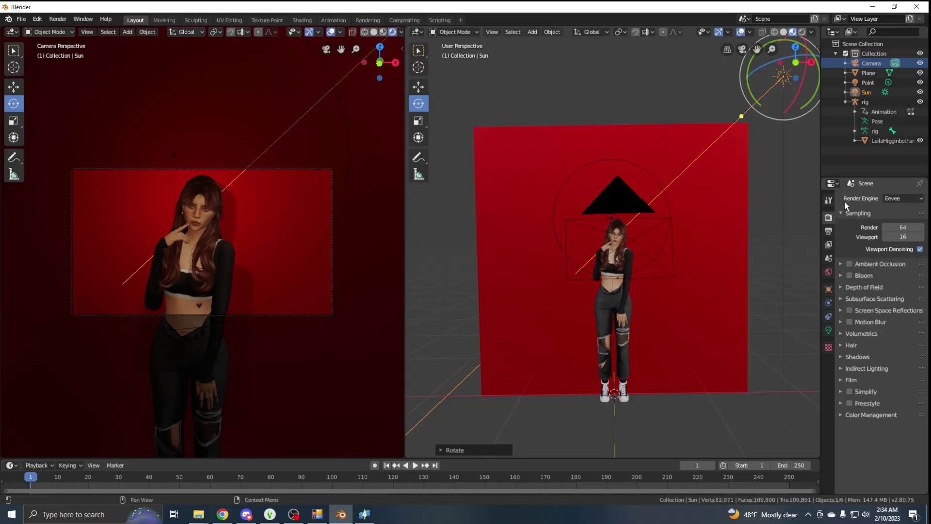
left_click(895, 200)
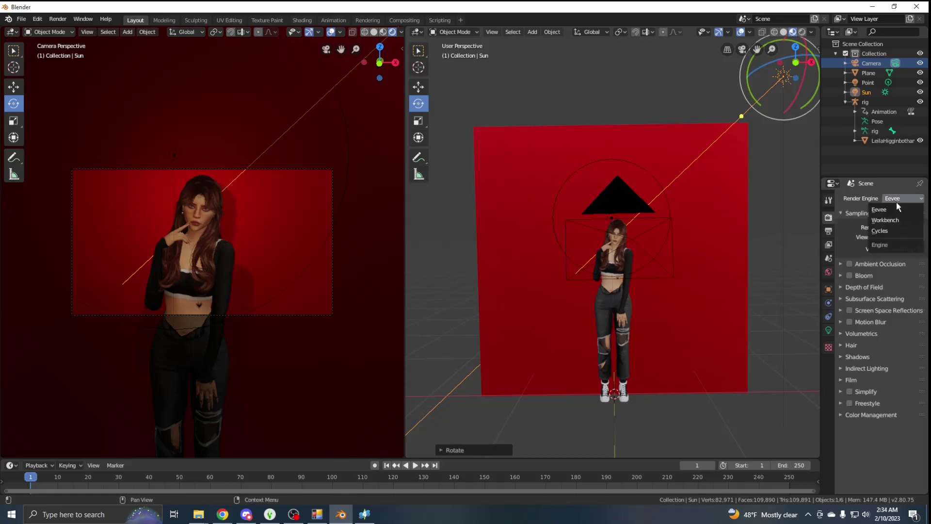
left_click(893, 230)
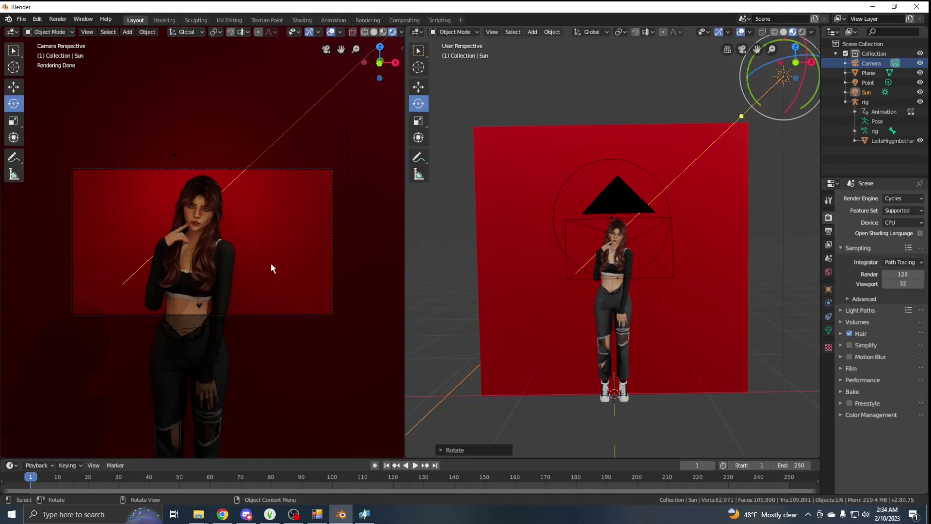
Step: Render the current frame as an image and view the whole render result
left_click(56, 20)
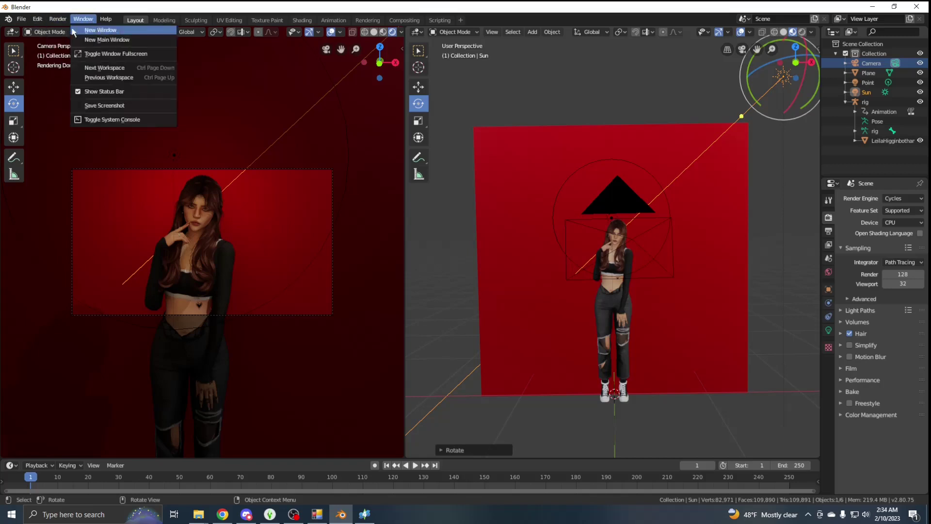
left_click(72, 30)
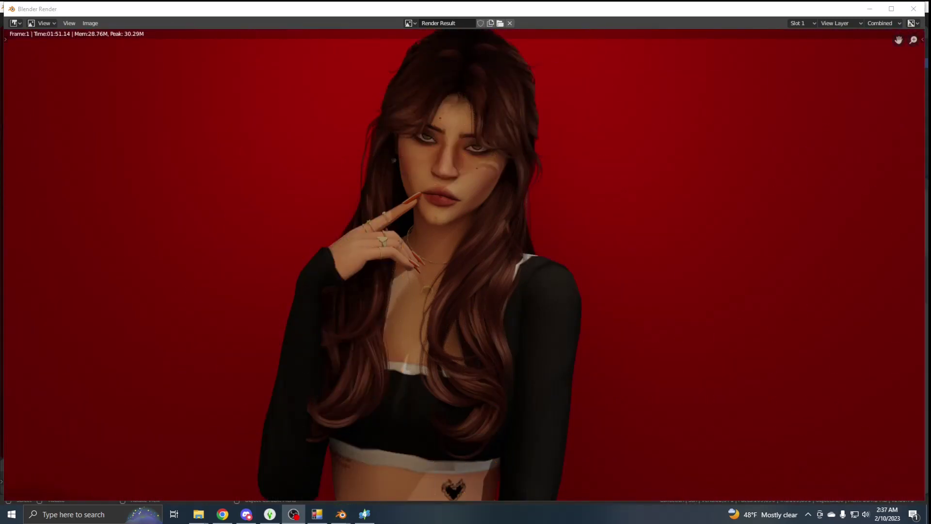
scroll(691, 226, "down", 2)
scroll(682, 221, "up", 2)
scroll(700, 280, "down", 1)
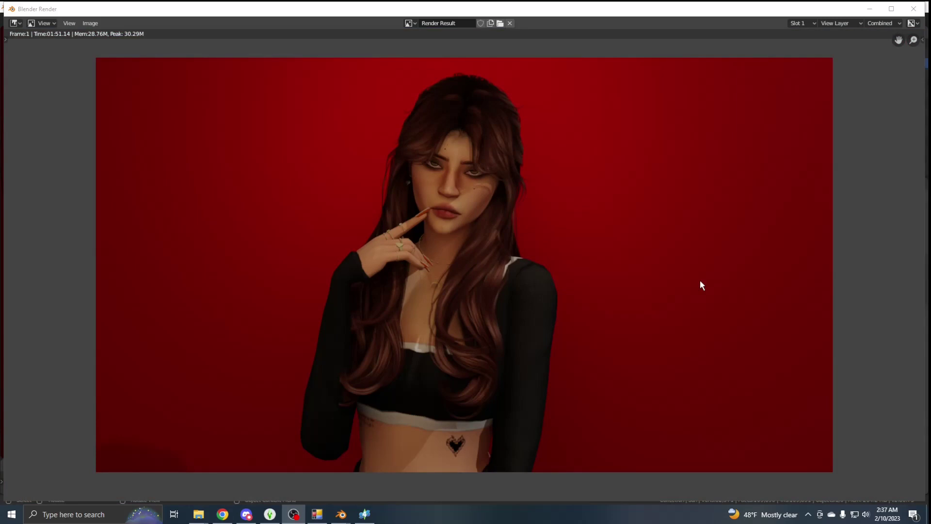